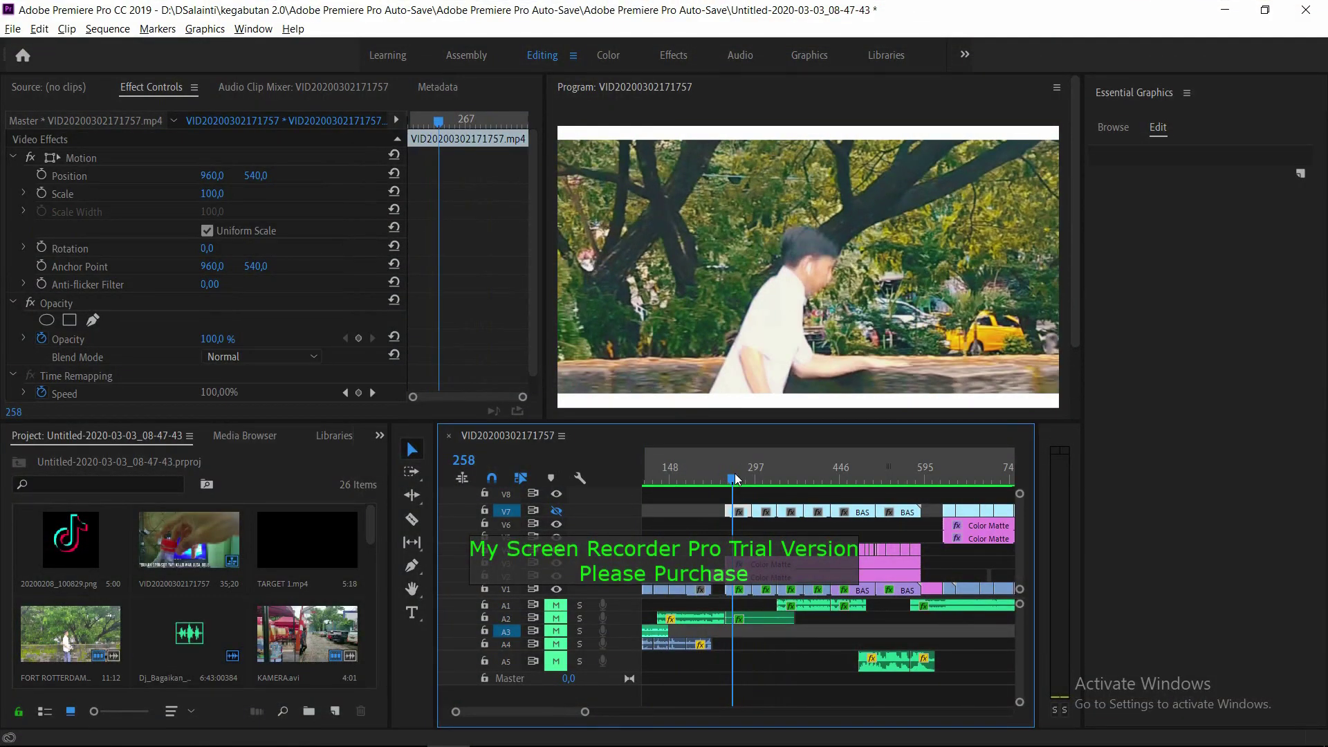
Switch to After Effects, move the BASKET 1 composition's playhead to 0;00;19;10 and briefly preview the clip
click(737, 476)
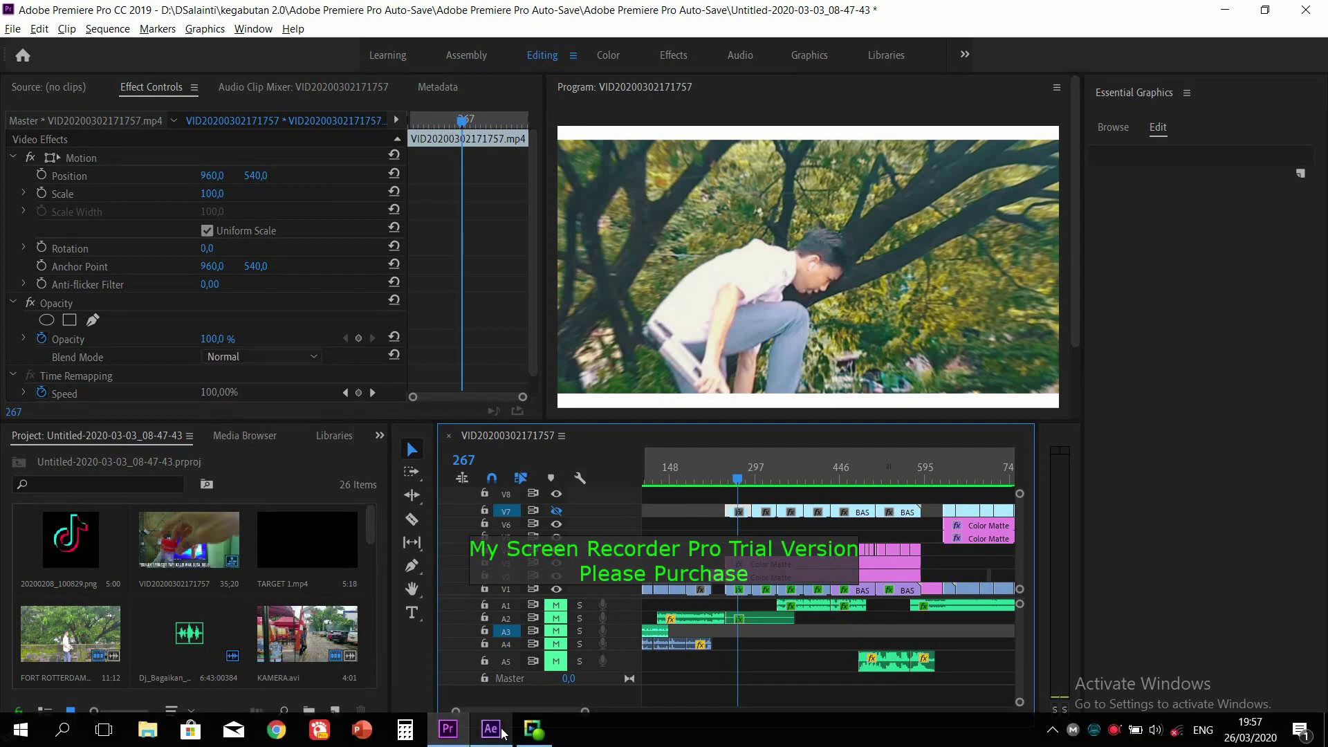
click(502, 731)
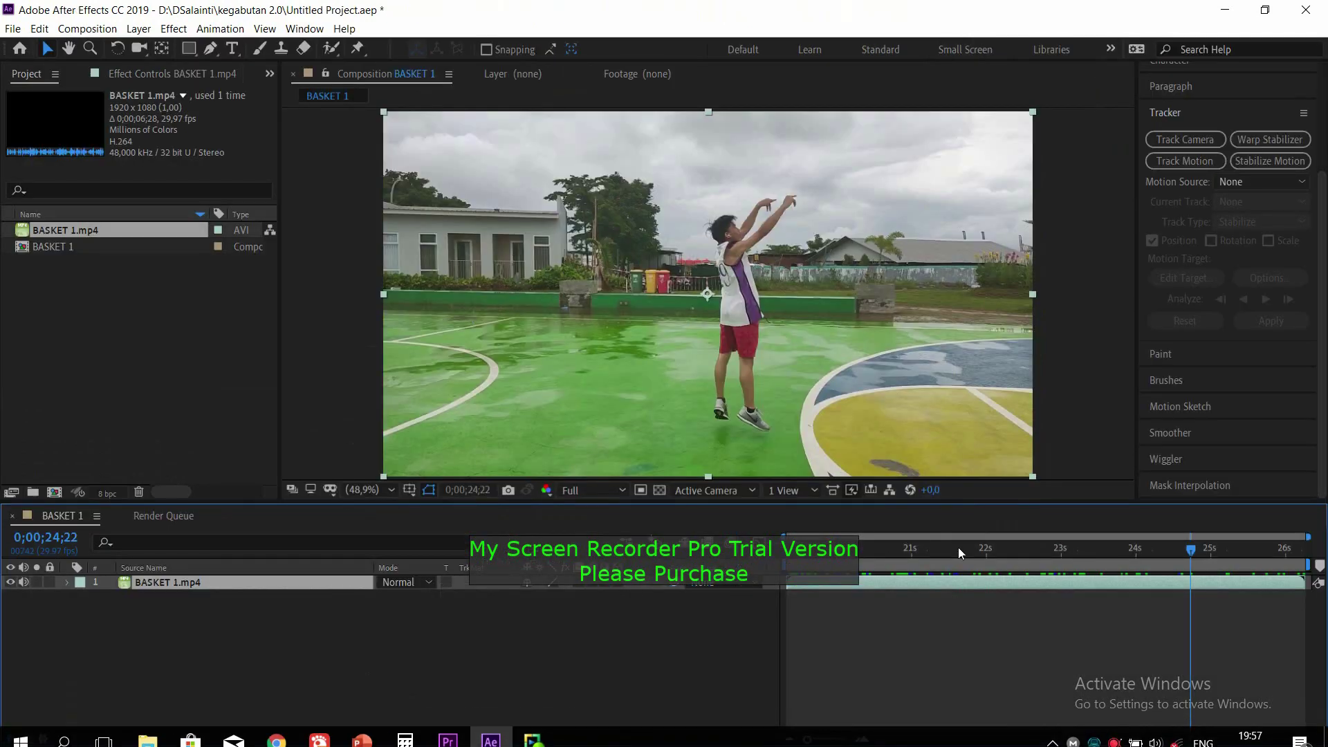
drag(958, 551, 784, 568)
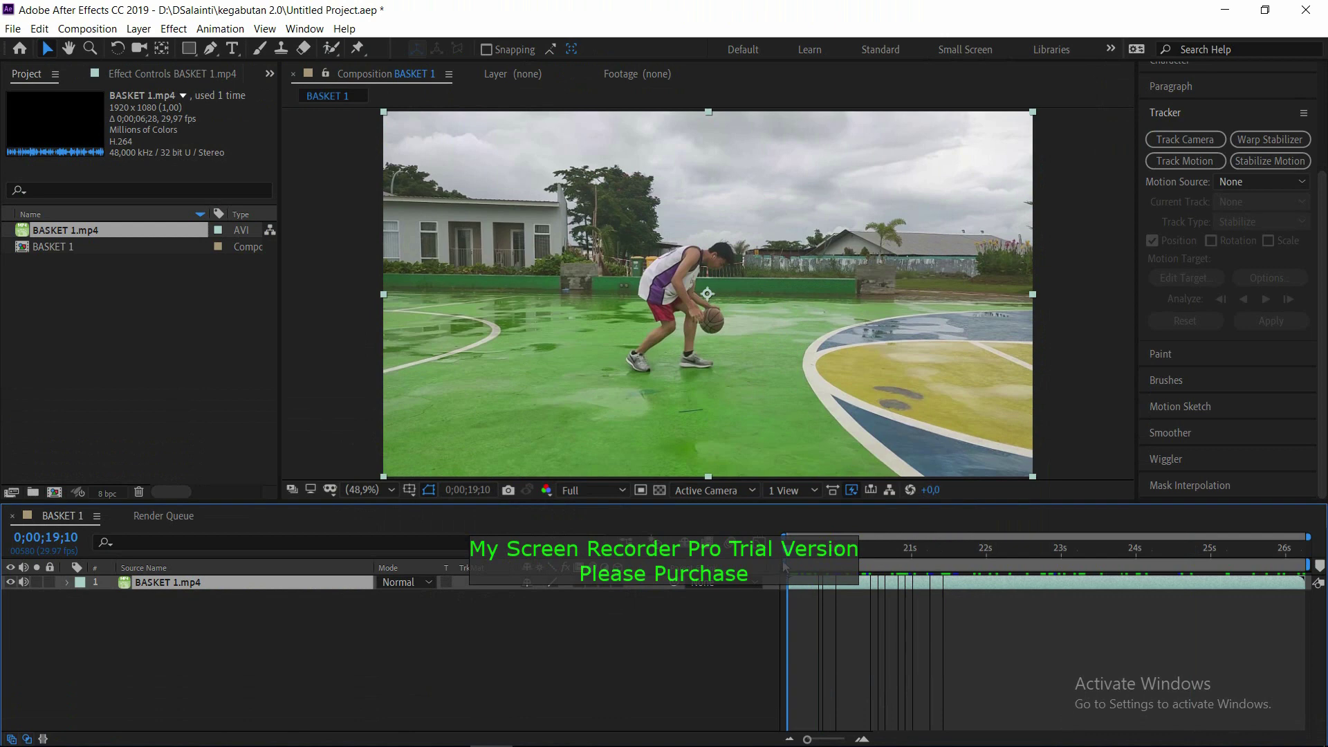
key(space)
key(space)
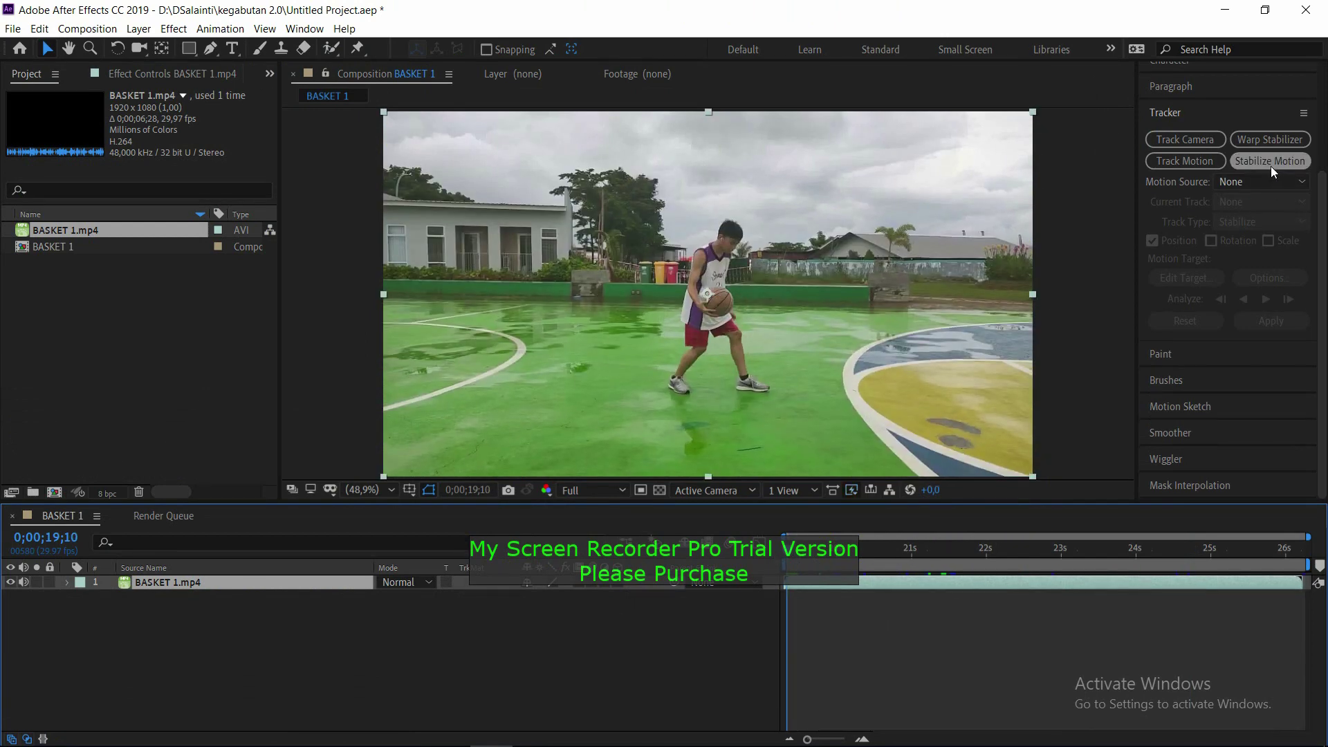
click(1179, 113)
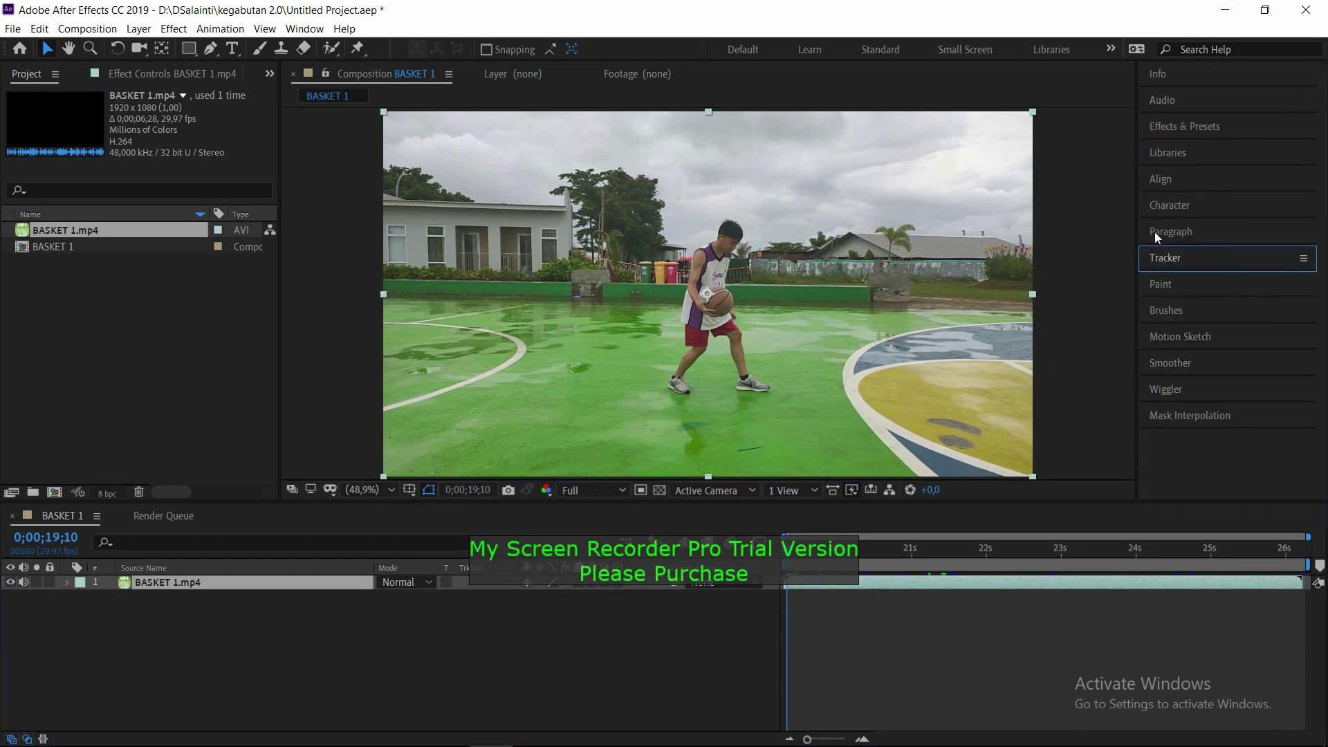
click(302, 29)
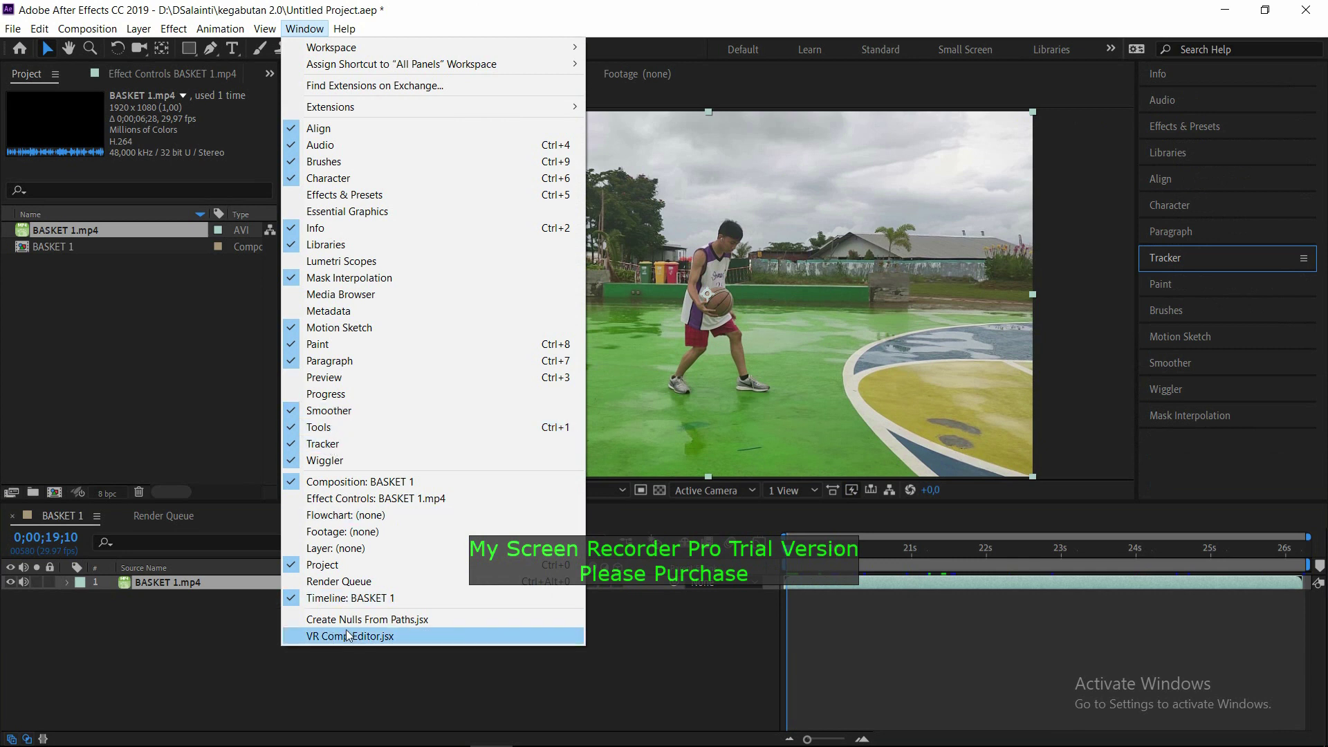
click(396, 692)
click(1193, 258)
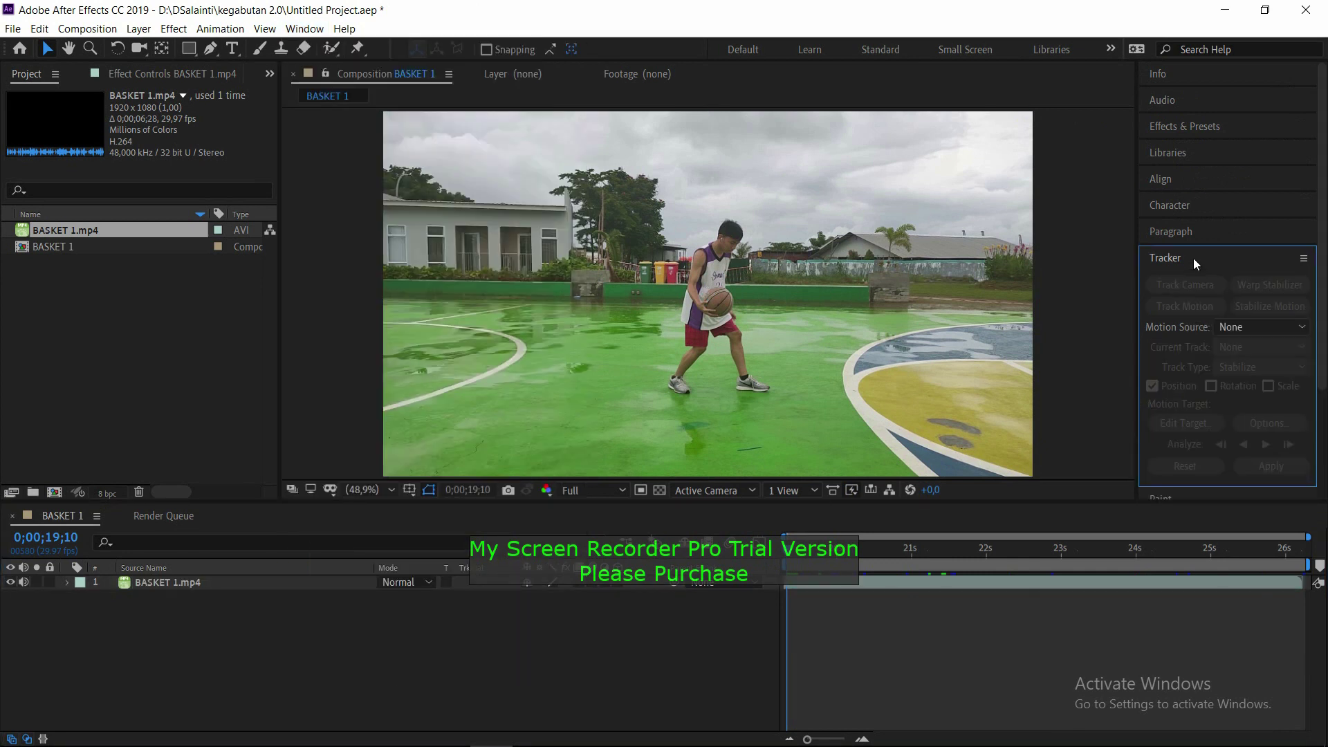
Start Stabilize Motion on the BASKET 1.mp4 layer and place Track Point 1 on the player's ear
click(170, 581)
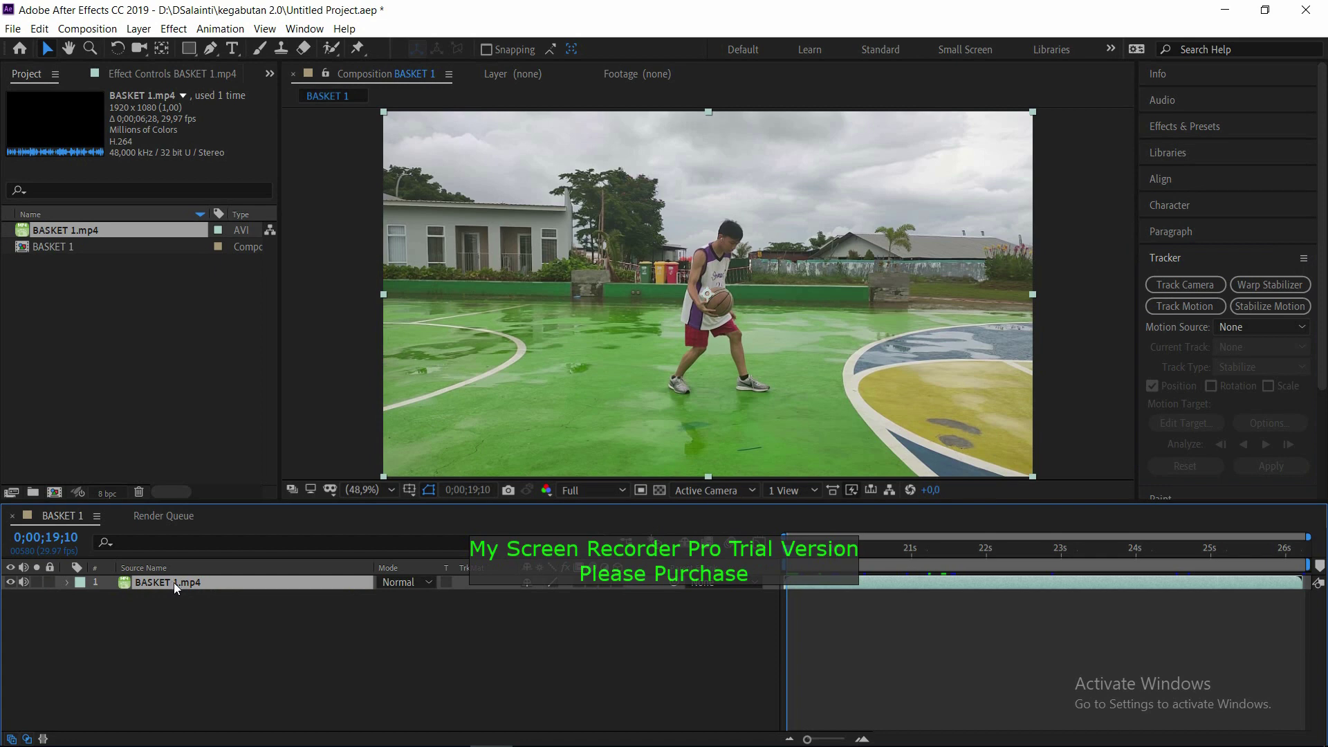
click(1276, 309)
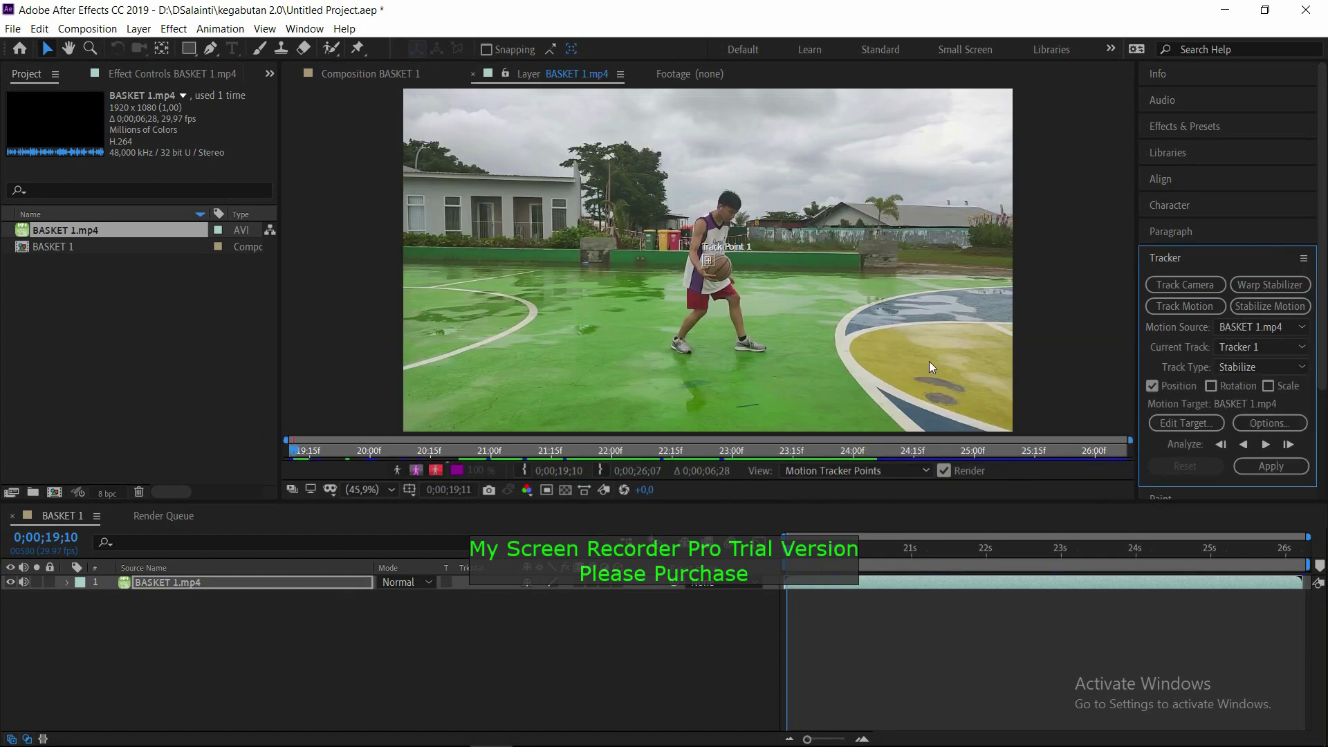
scroll(767, 262, up, 5)
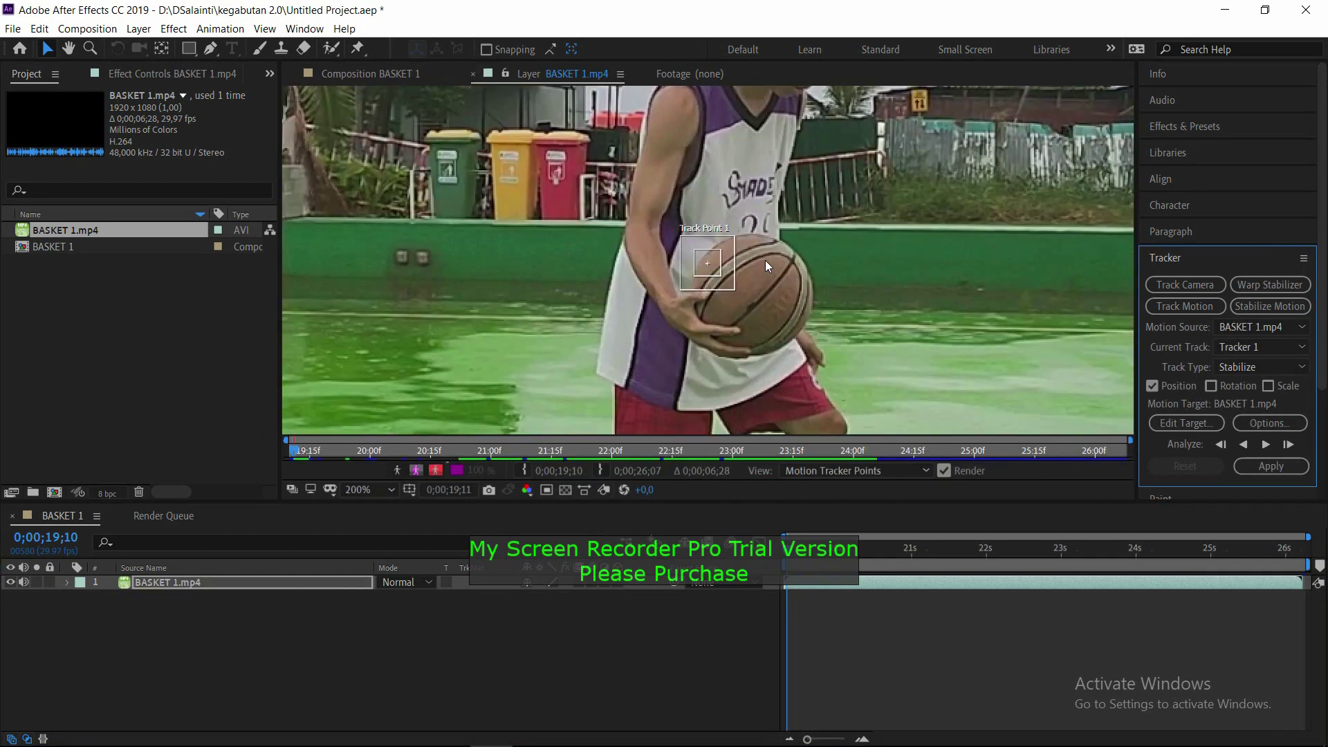
scroll(761, 260, down, 2)
drag(720, 261, 742, 148)
scroll(765, 151, up, 1)
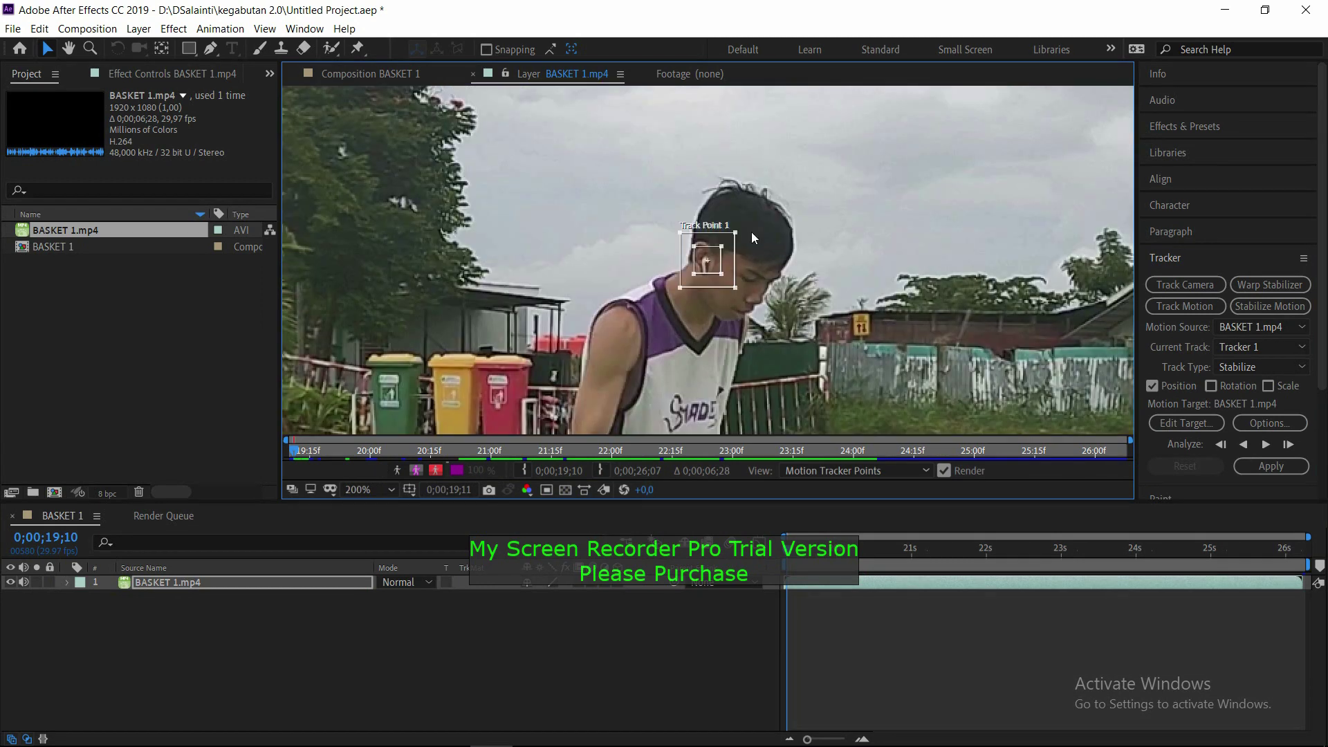
Fit the track point's feature region tightly to the player's earphone and shrink its search region around the ear
scroll(754, 238, up, 3)
drag(775, 274, 707, 265)
scroll(768, 265, down, 1)
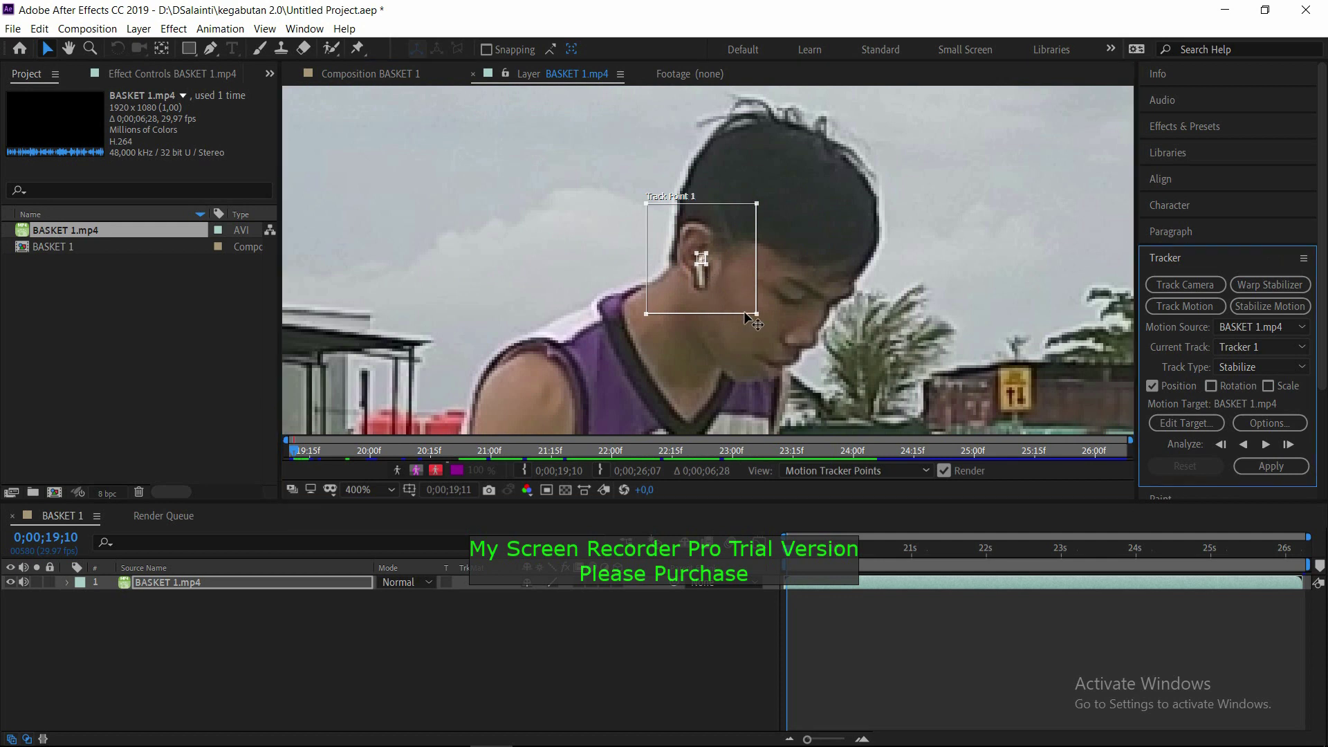
drag(755, 315, 734, 293)
key(comma)
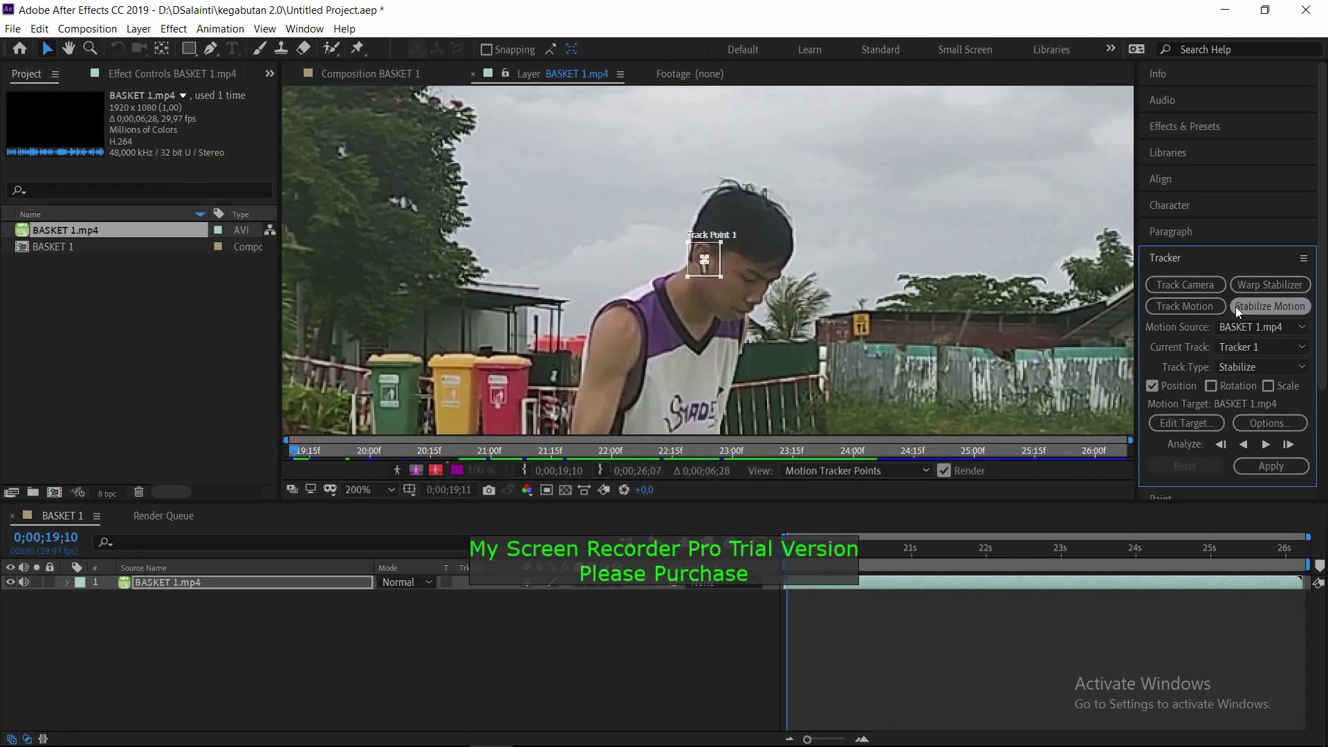
Set the motion tracker options to Stop Tracking if confidence is below 10%
click(1262, 420)
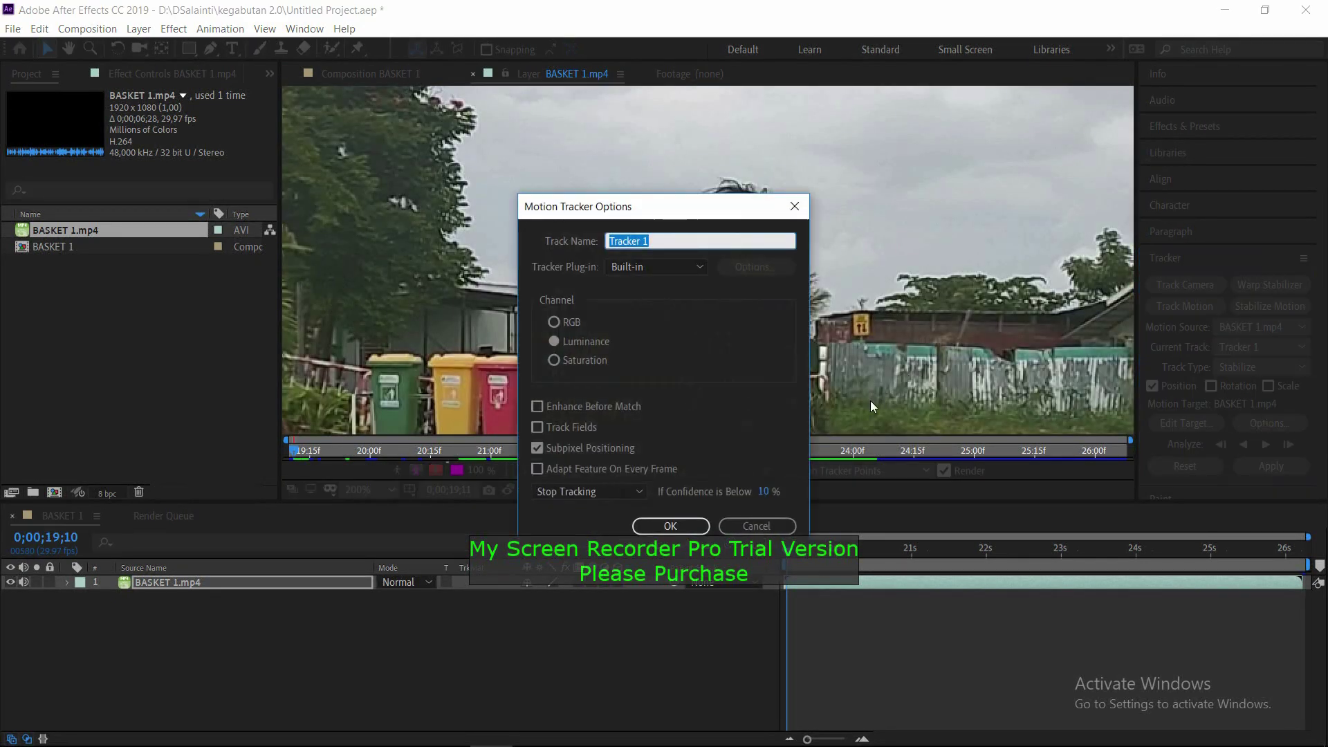
click(574, 491)
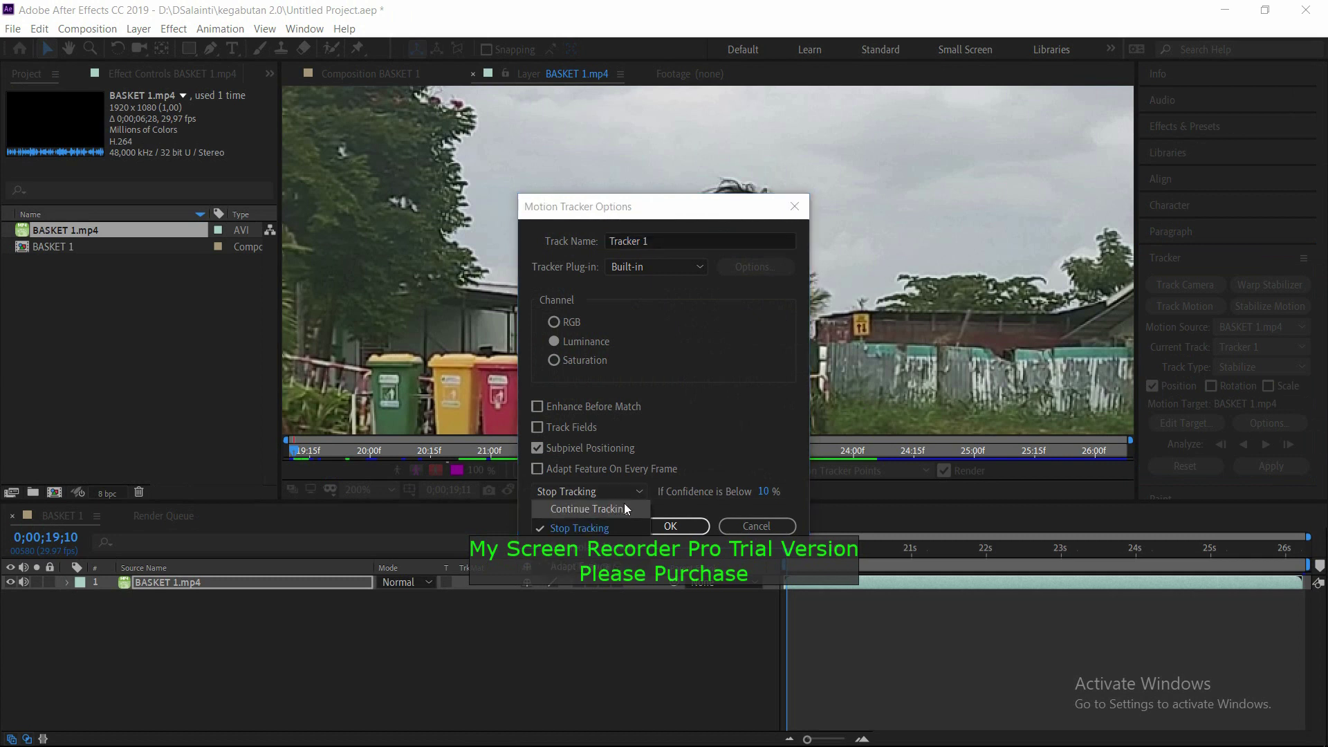
click(580, 523)
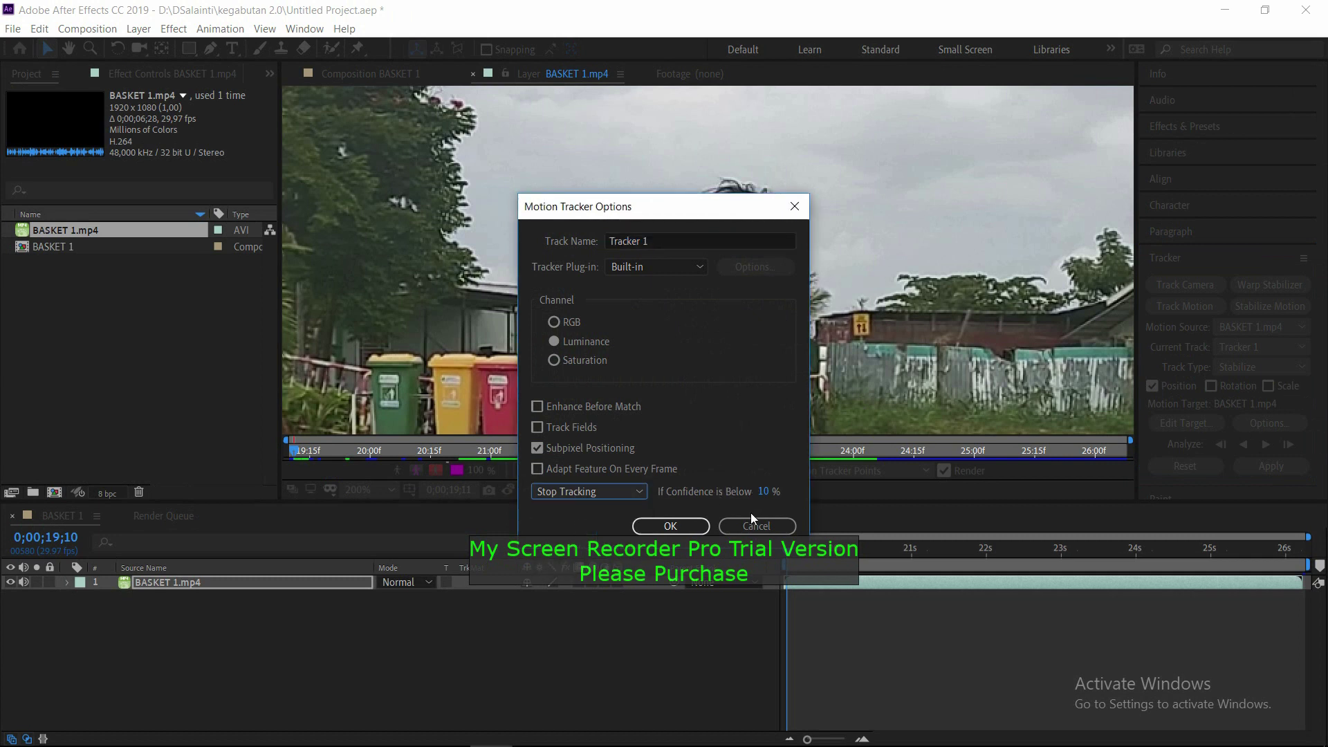
click(670, 526)
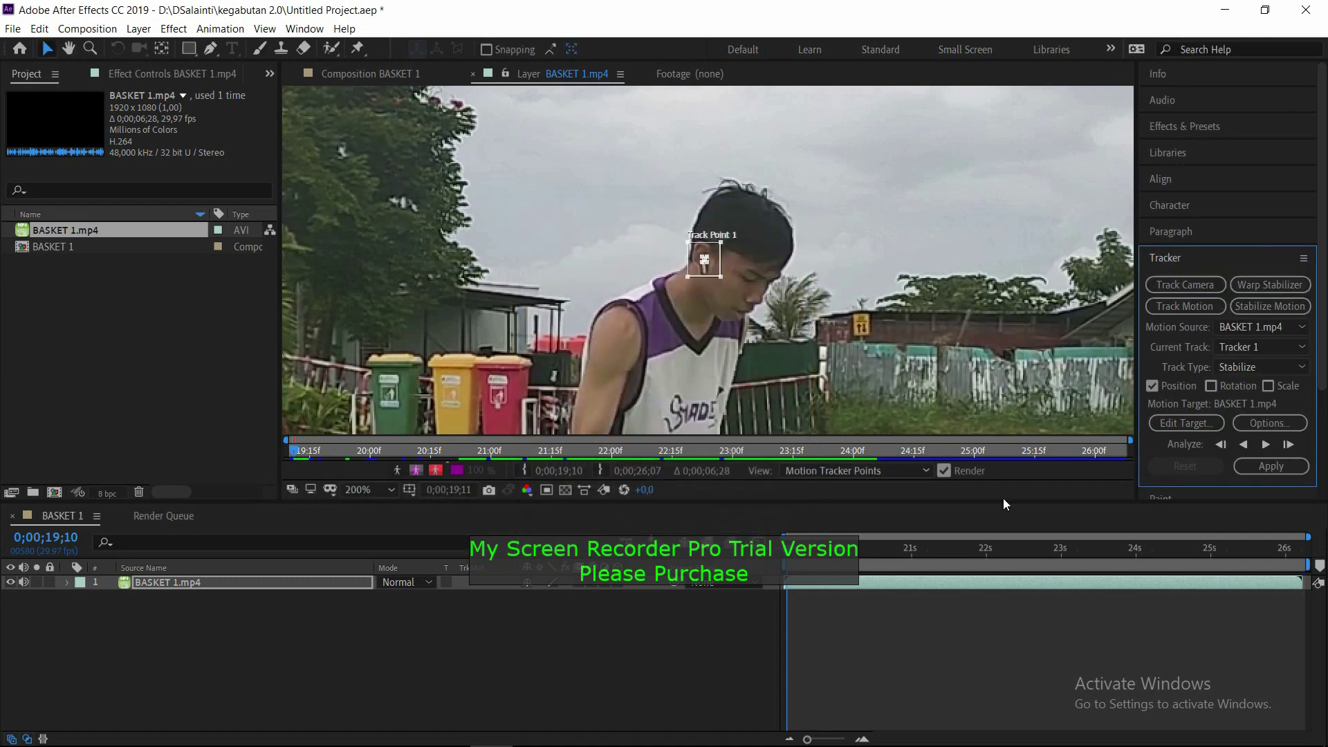
Analyze the track forward, recentering the track point on the player's earphone at 0;00;19;13 before continuing the analysis
click(1264, 444)
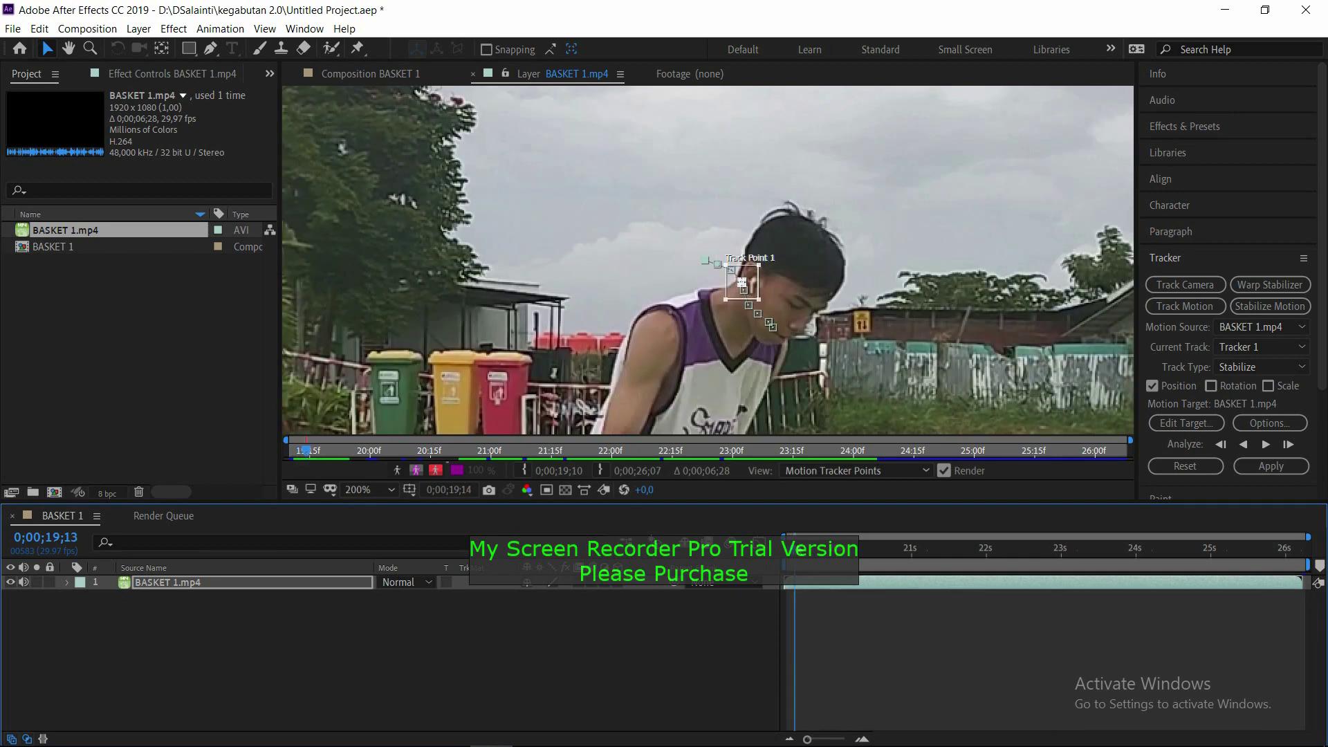
scroll(761, 279, up, 2)
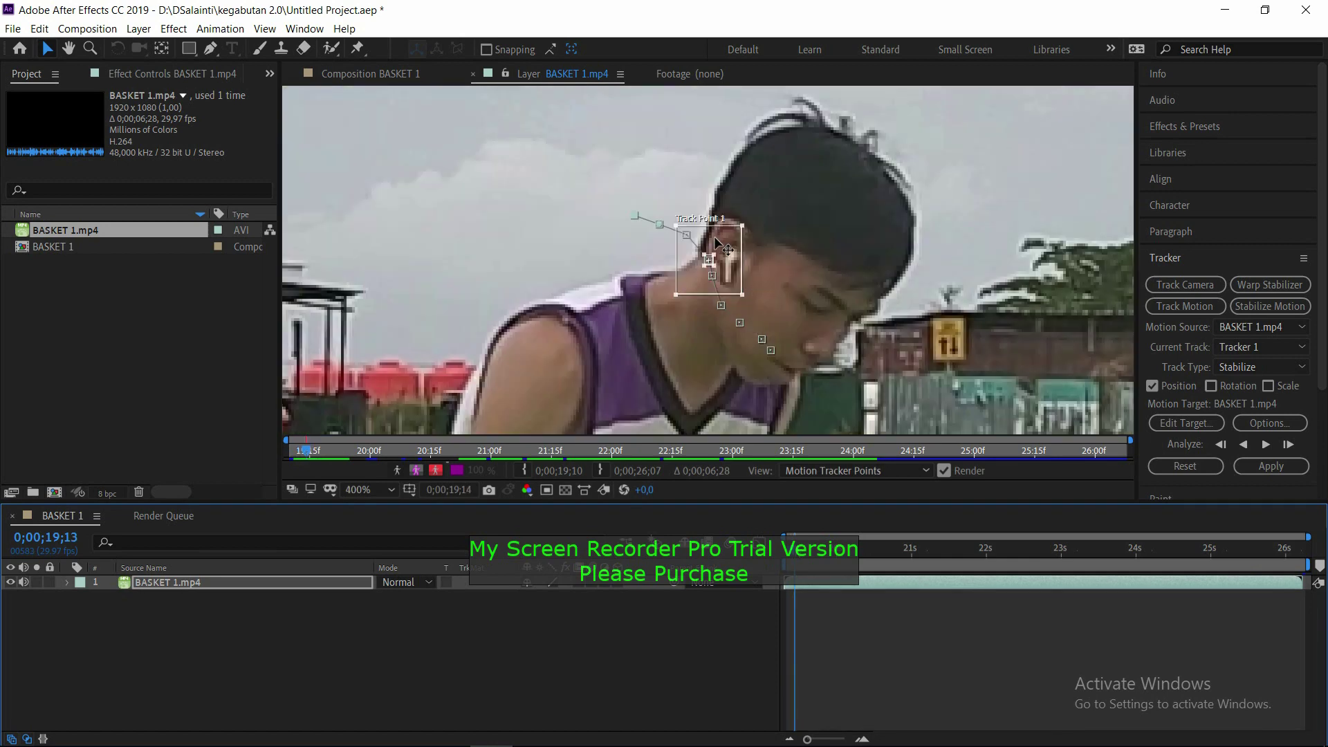
drag(735, 240, 738, 233)
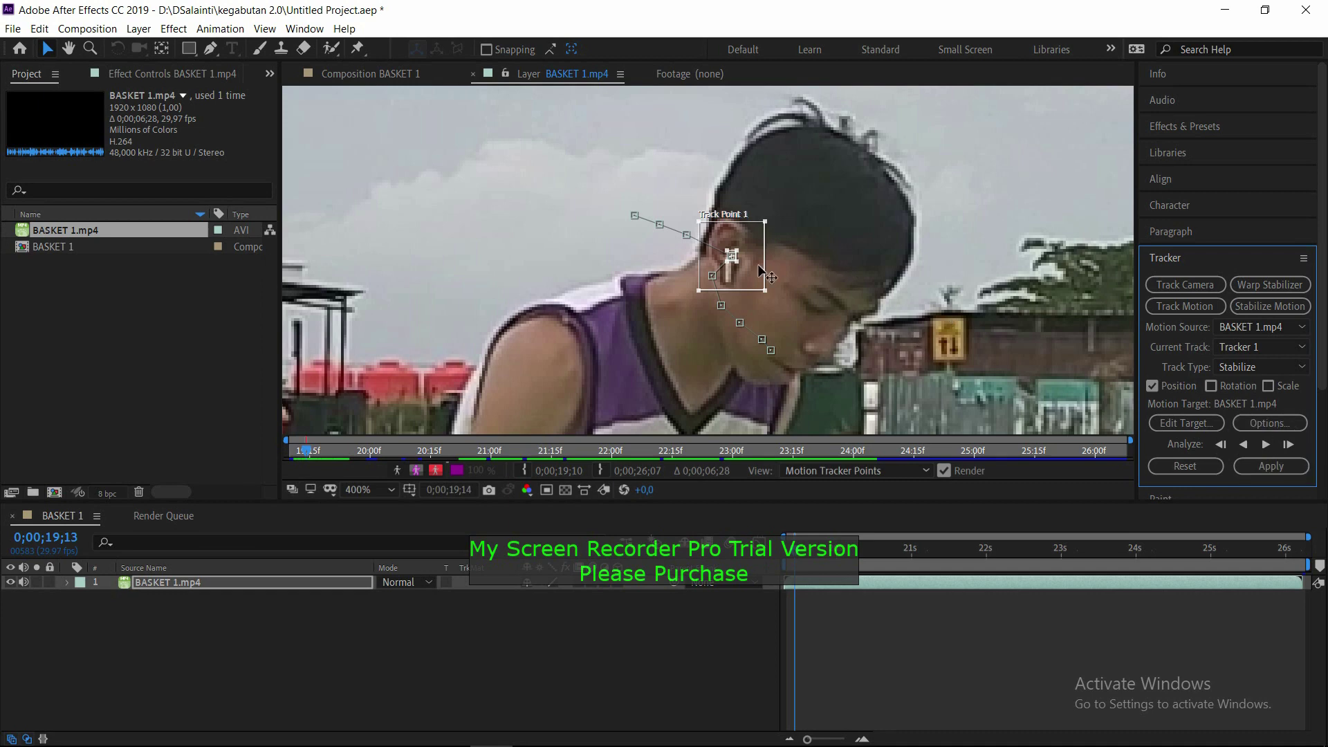
click(1264, 446)
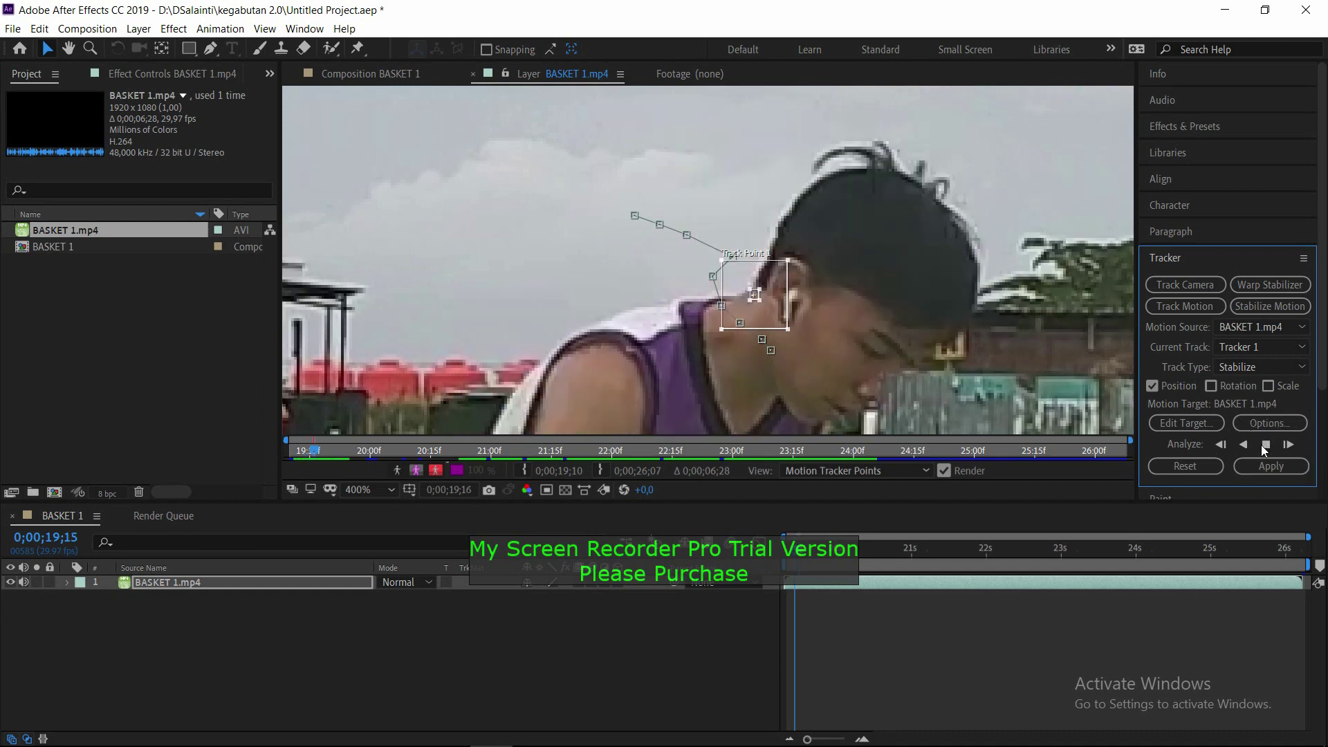
drag(817, 549, 797, 548)
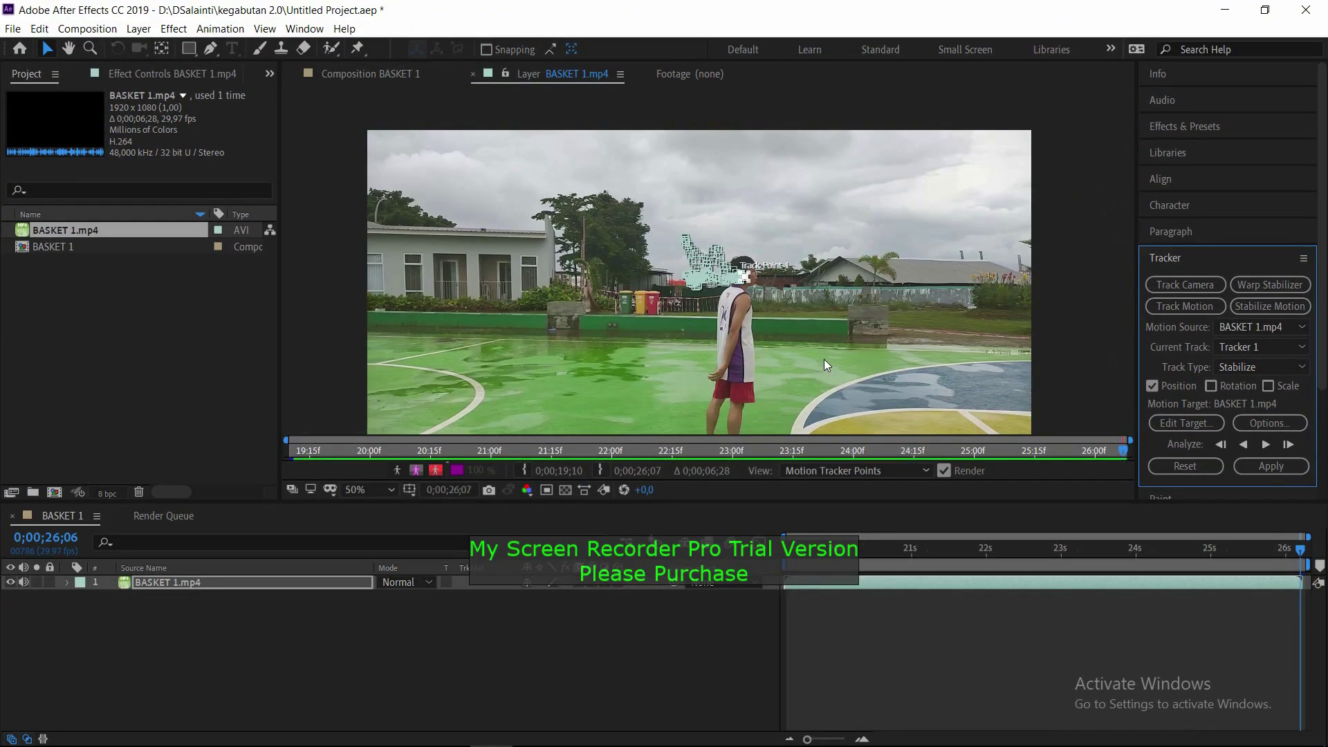
Check the tracked points around the player's head, moving back to 0;00;24;18
scroll(737, 371, up, 4)
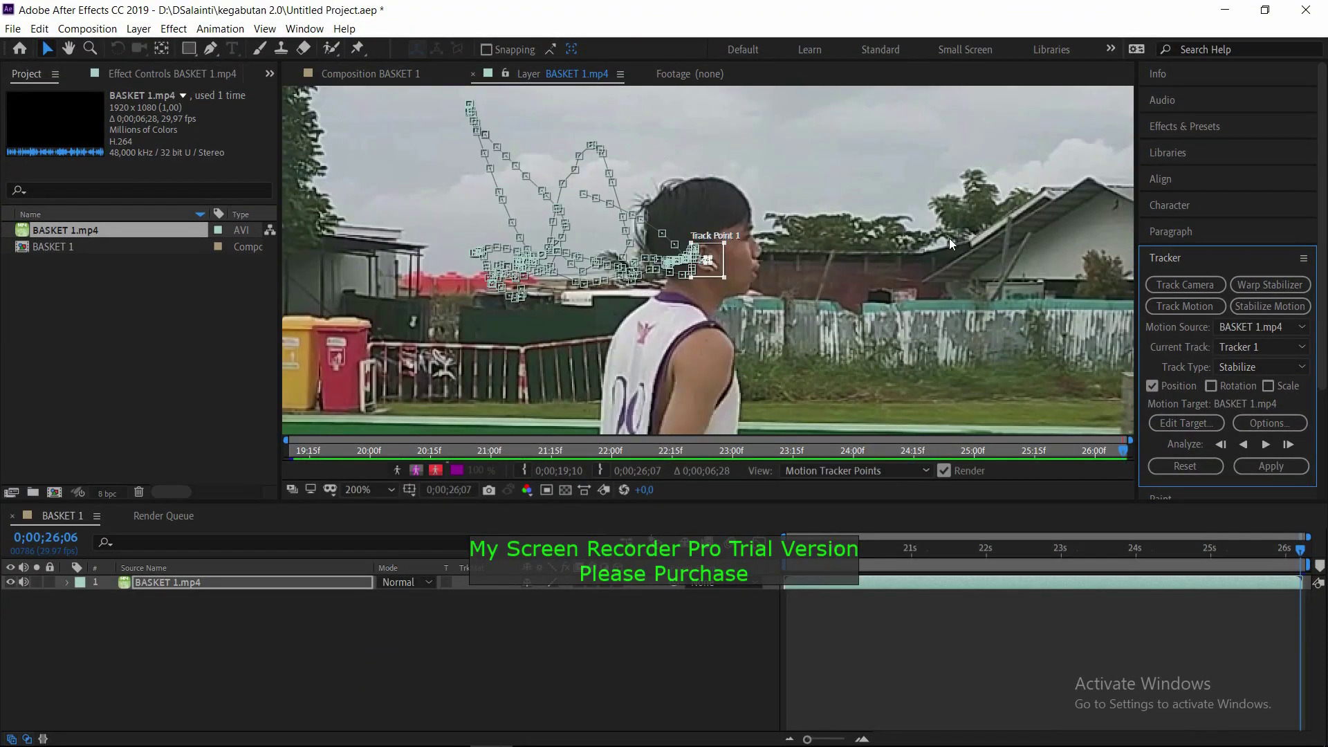
drag(1287, 557, 1180, 559)
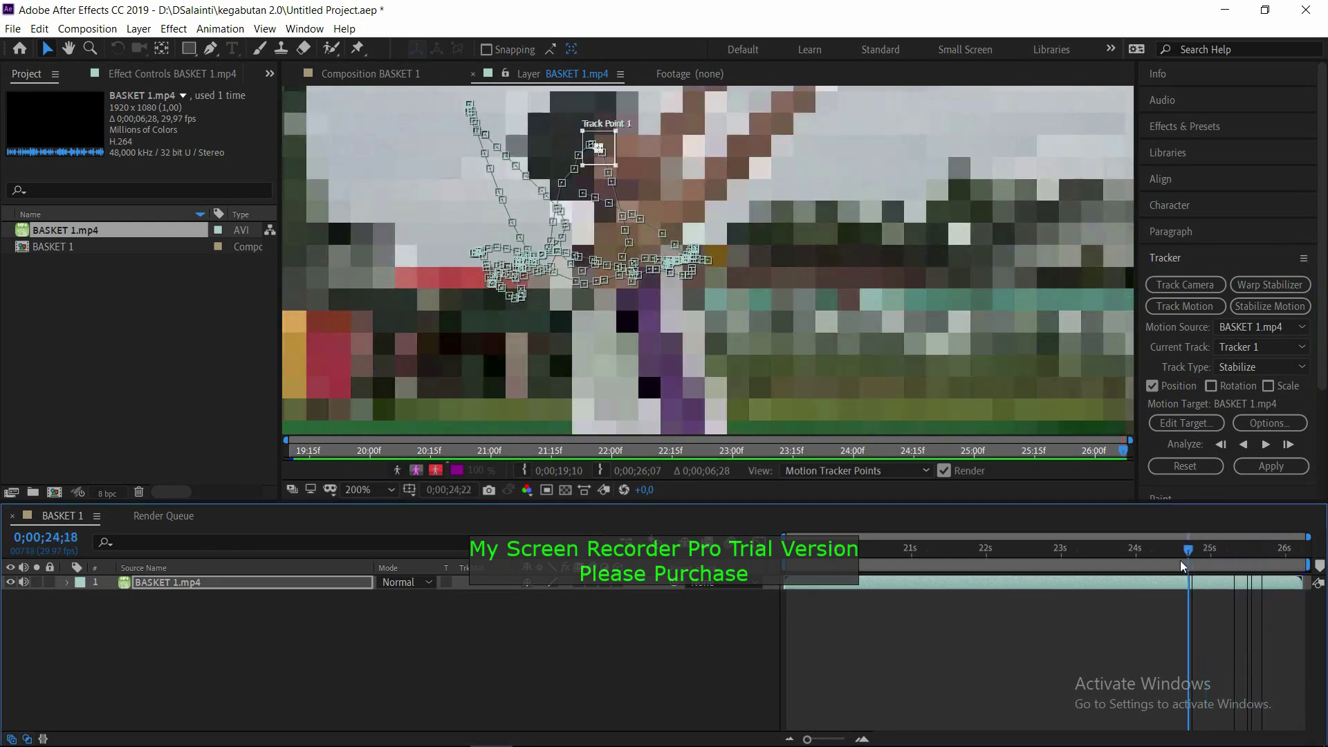
scroll(915, 363, down, 2)
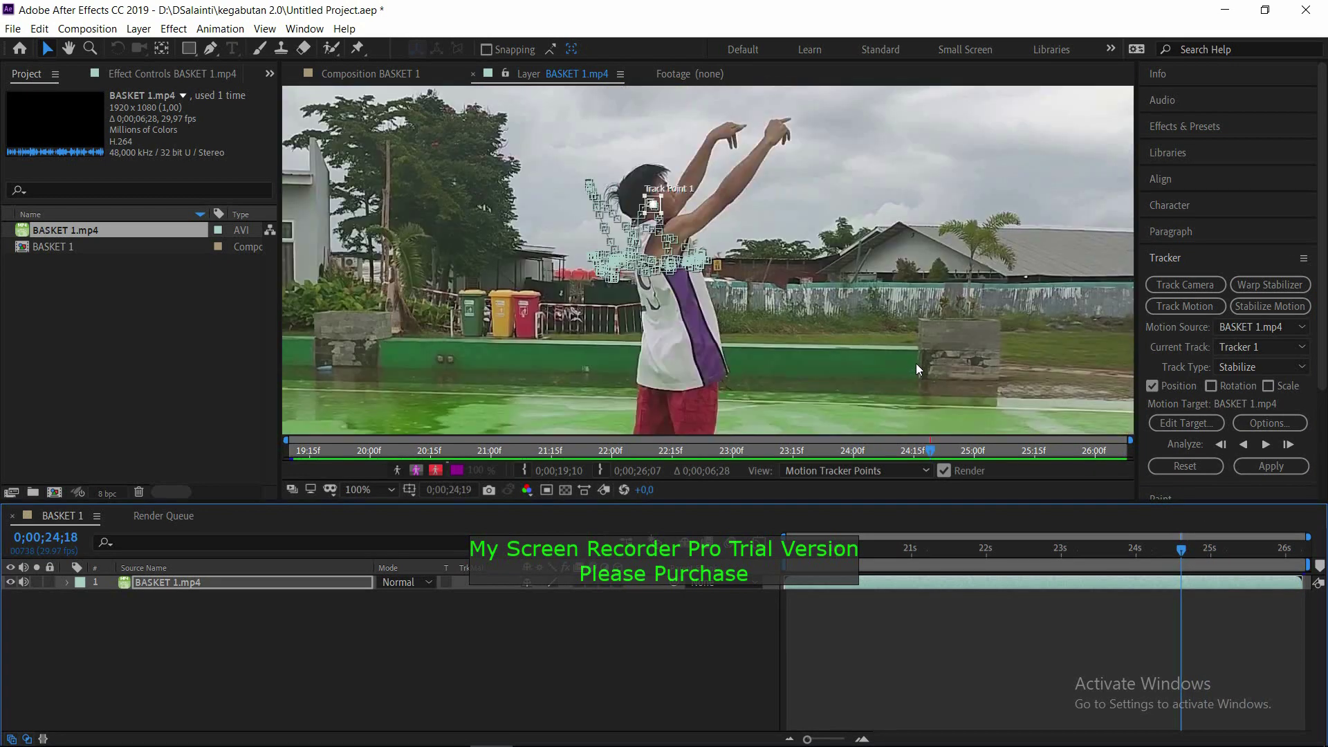
Apply the stabilization to the BASKET 1.mp4 layer in the X and Y dimensions and preview the composition
click(1268, 466)
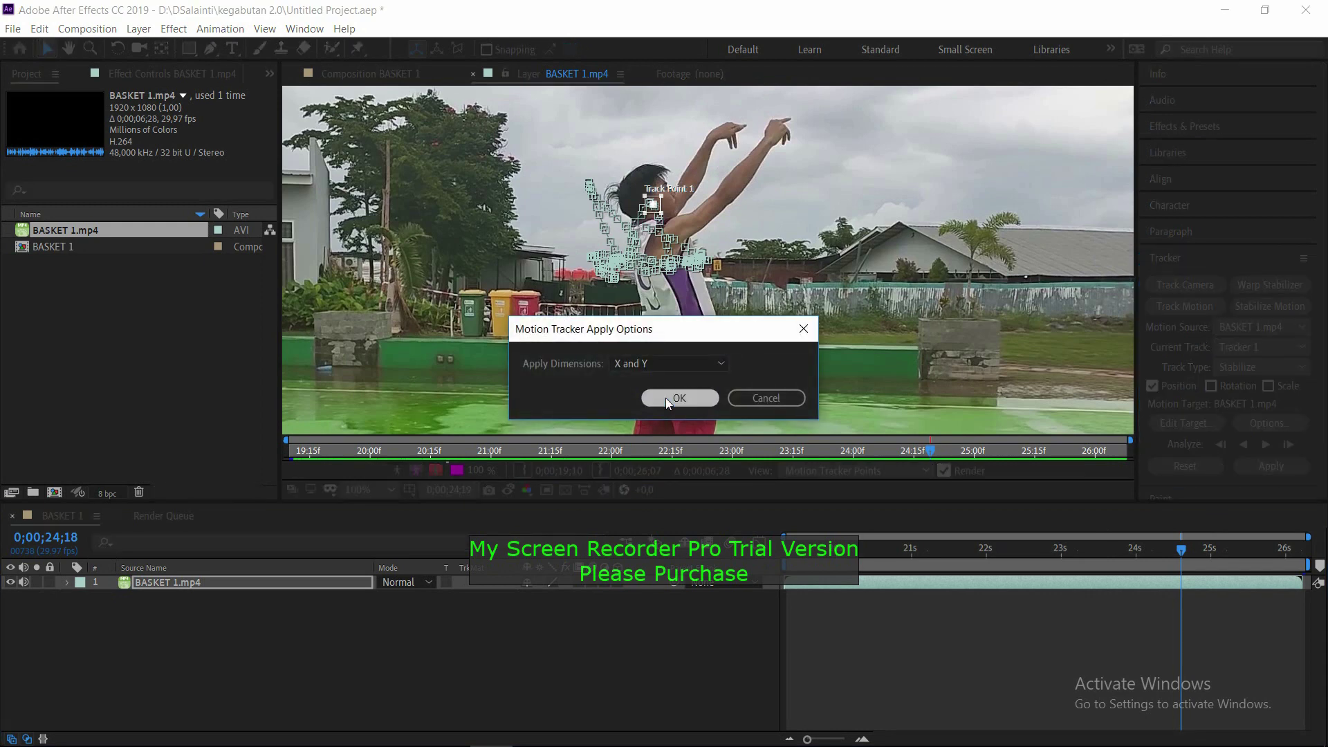
click(665, 397)
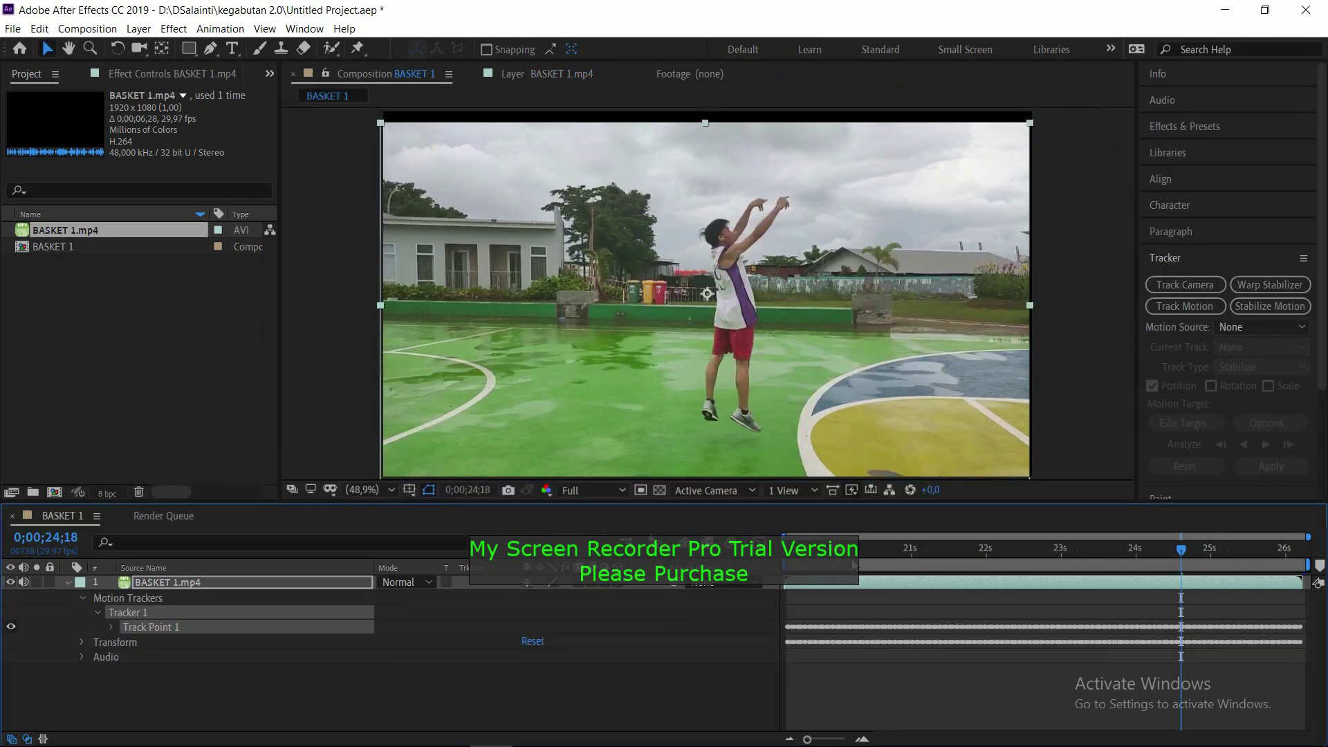
key(space)
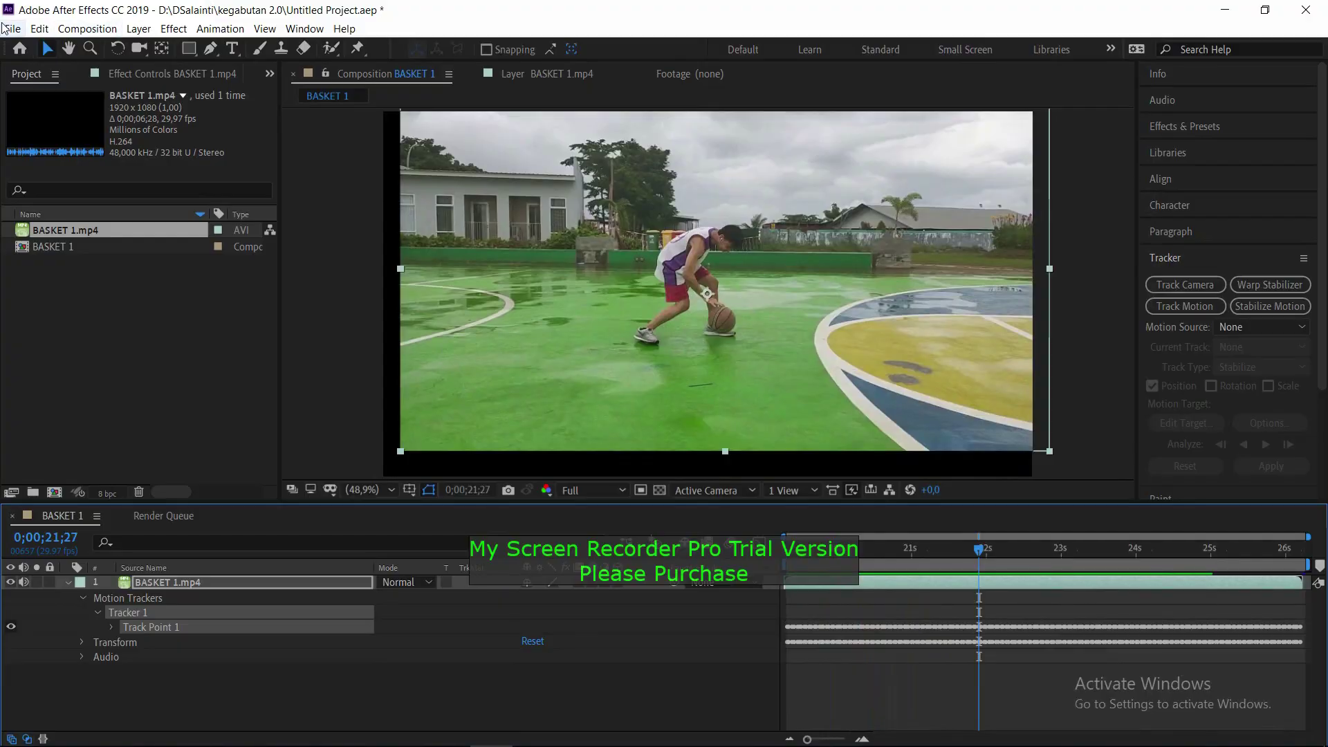
click(6, 29)
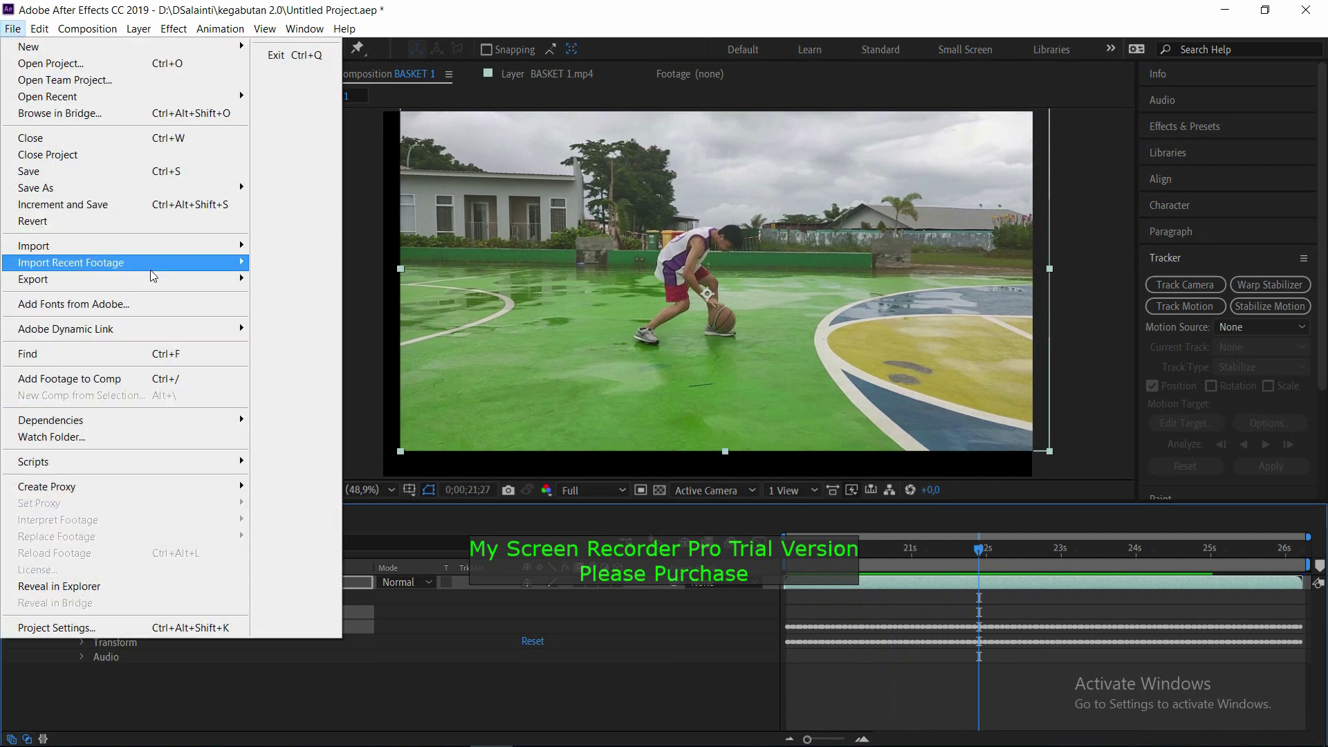
mouse_move(149, 280)
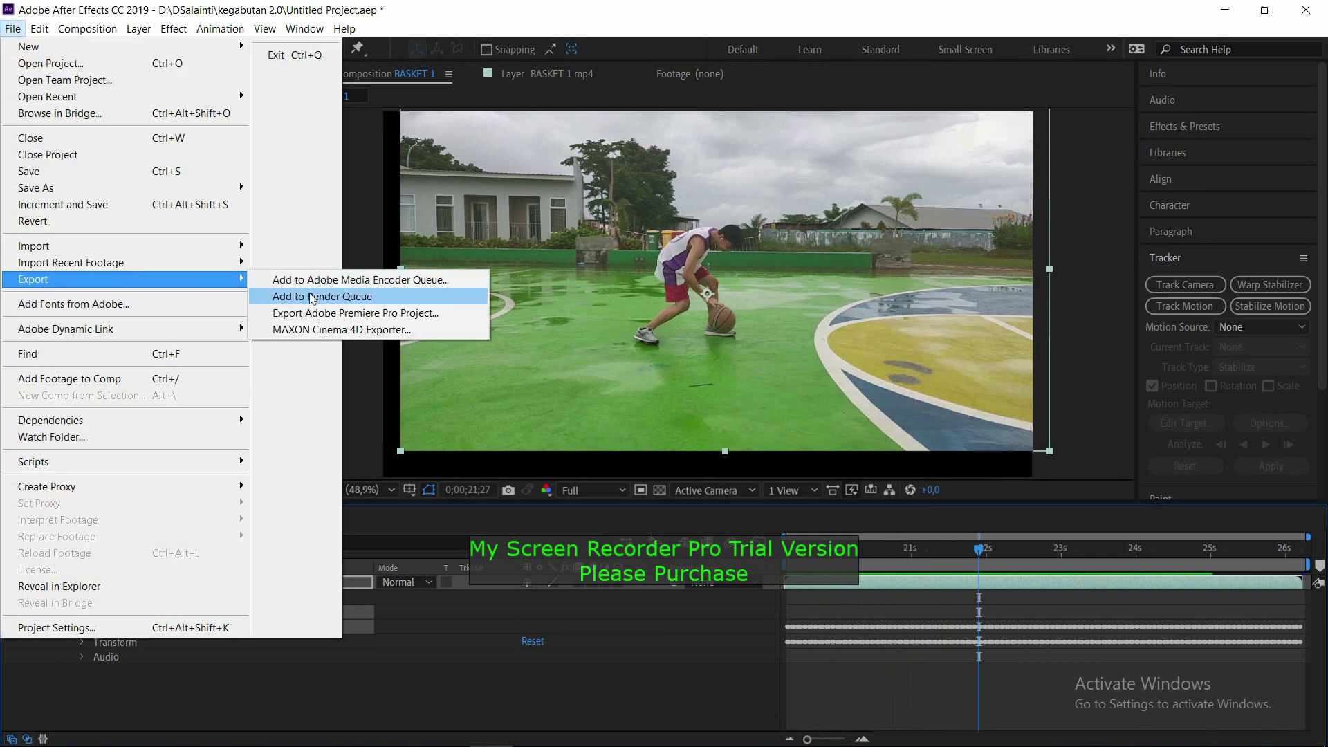
click(357, 302)
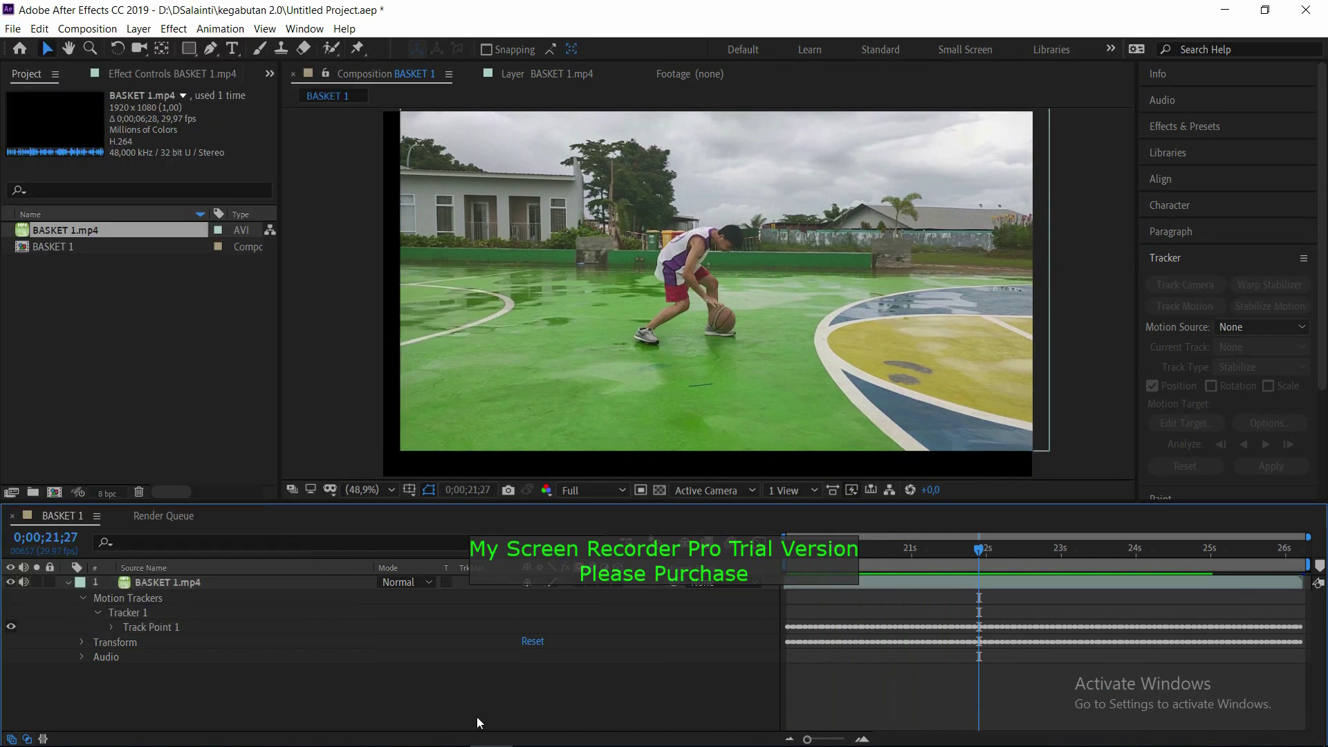
key(alt+Tab)
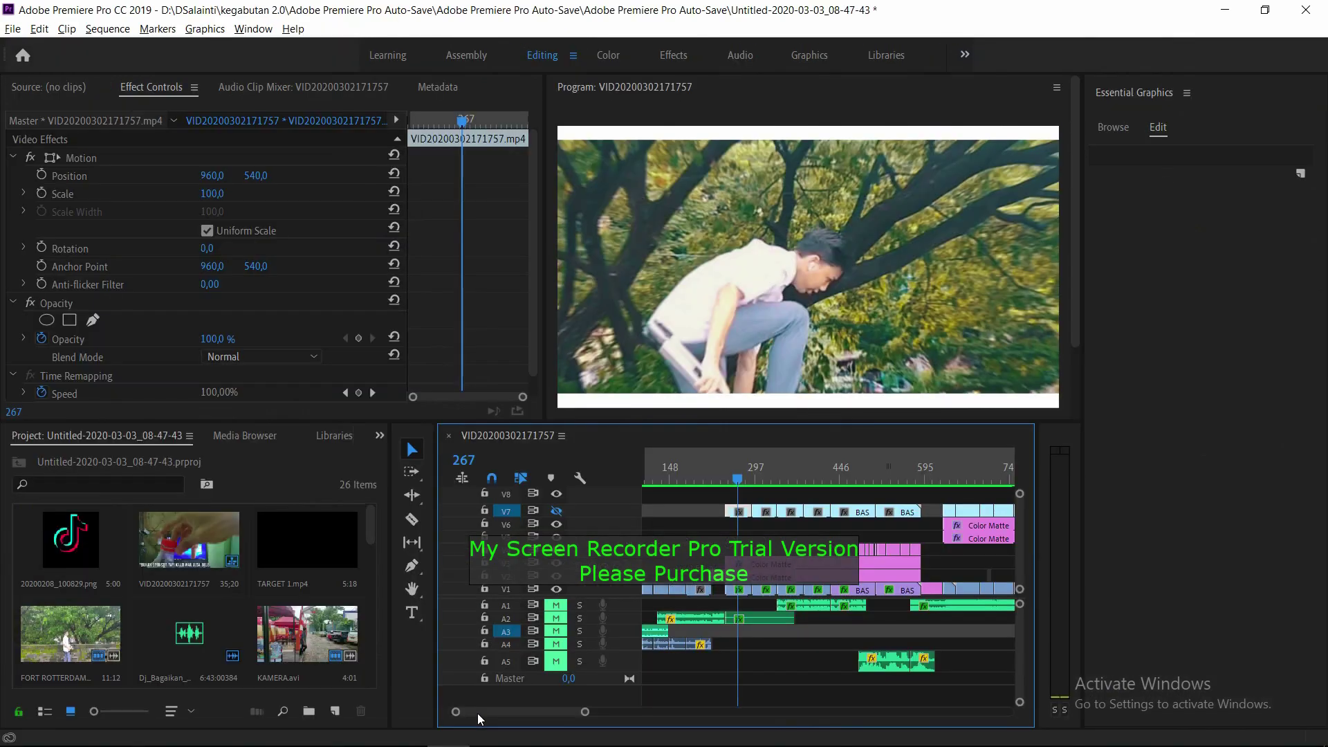
click(787, 564)
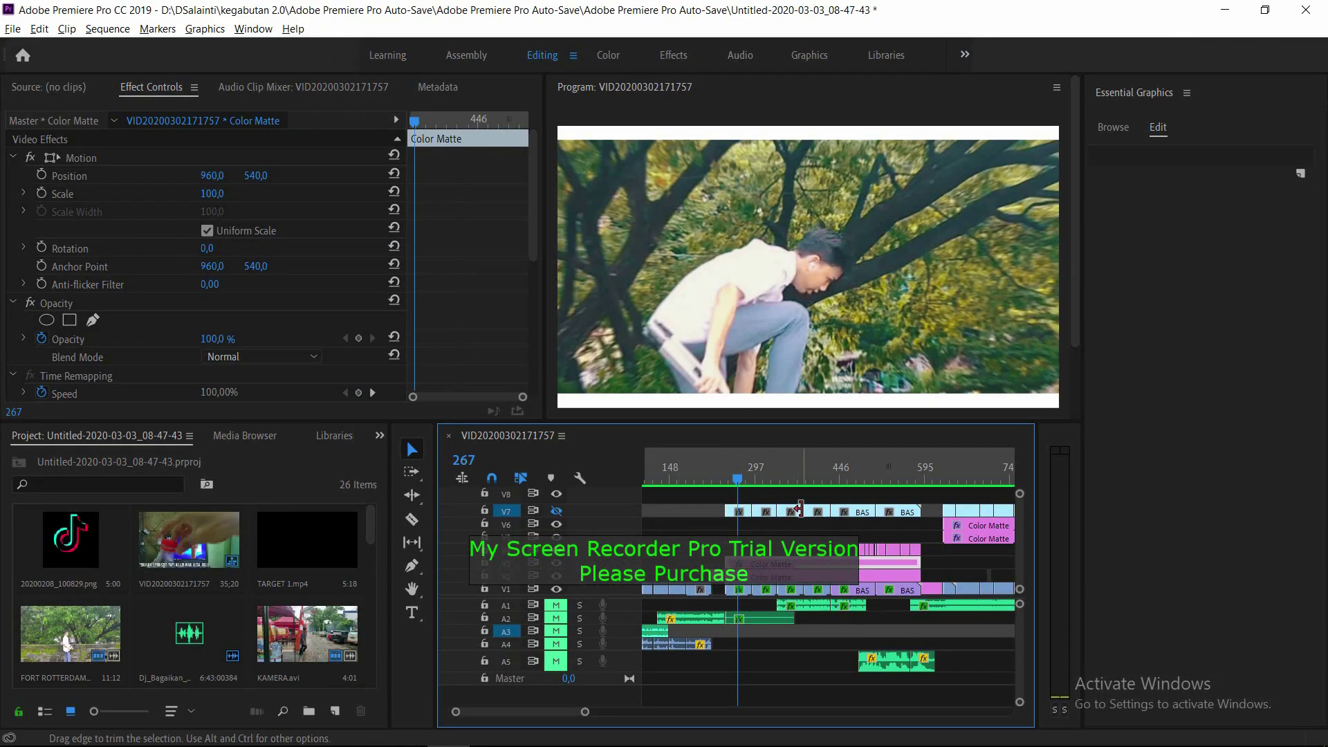
click(785, 534)
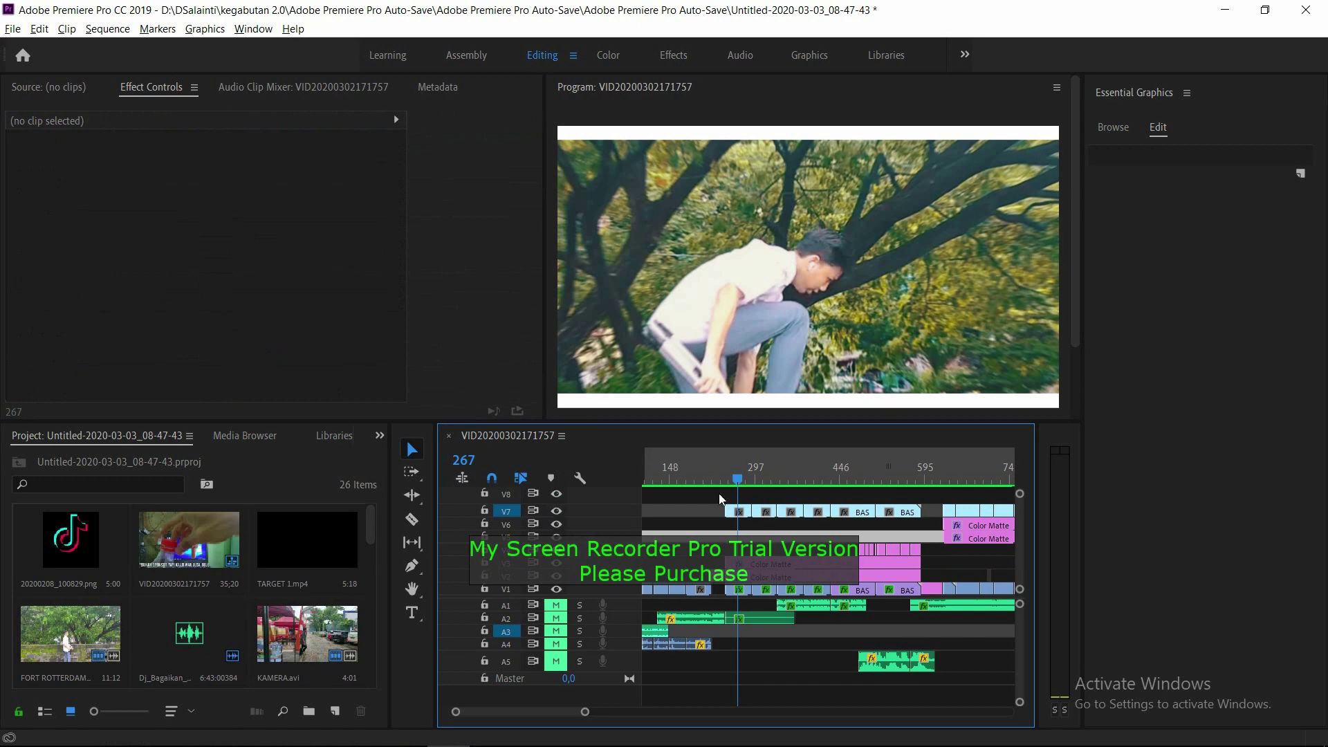
click(737, 482)
mouse_move(737, 482)
mouse_down()
mouse_move(795, 470)
mouse_move(747, 483)
mouse_up()
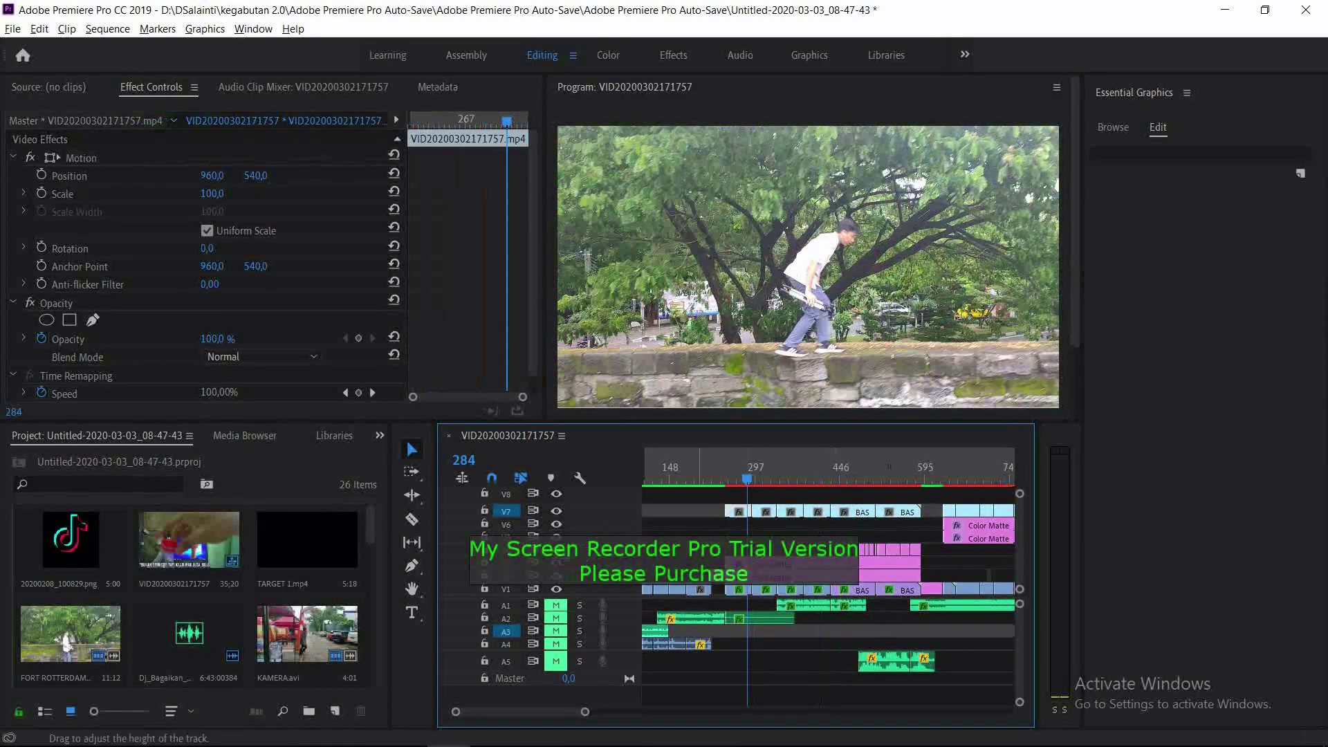
Hide video track V7 and preview the stabilized clips underneath, replaying them from frame 256
click(556, 510)
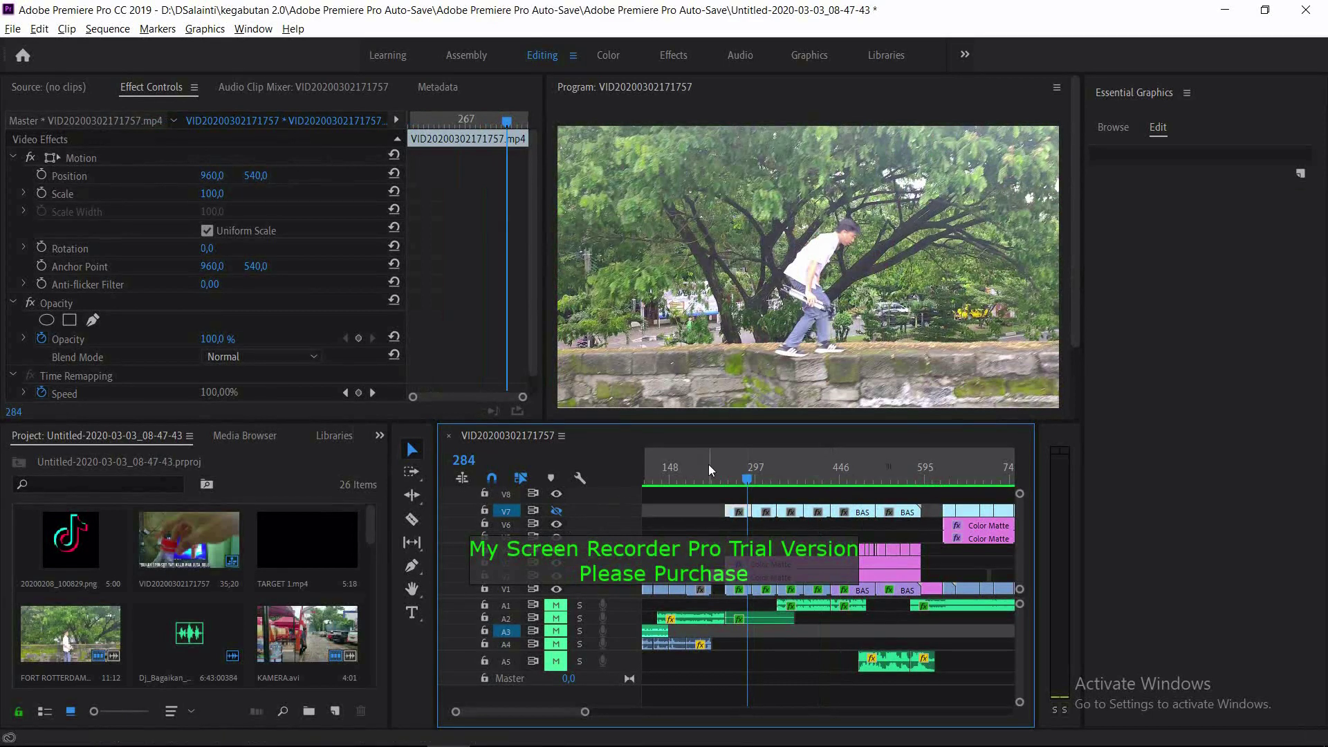
key(space)
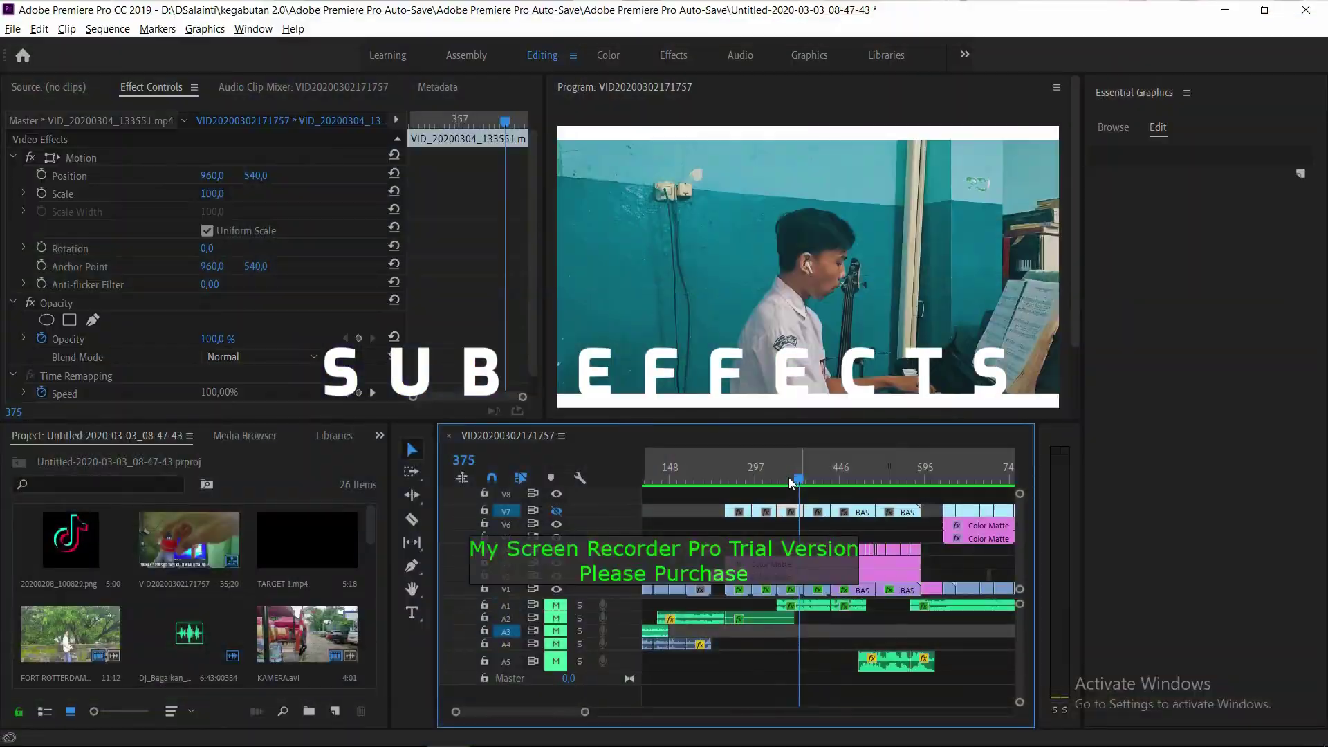
drag(788, 477, 756, 479)
key(space)
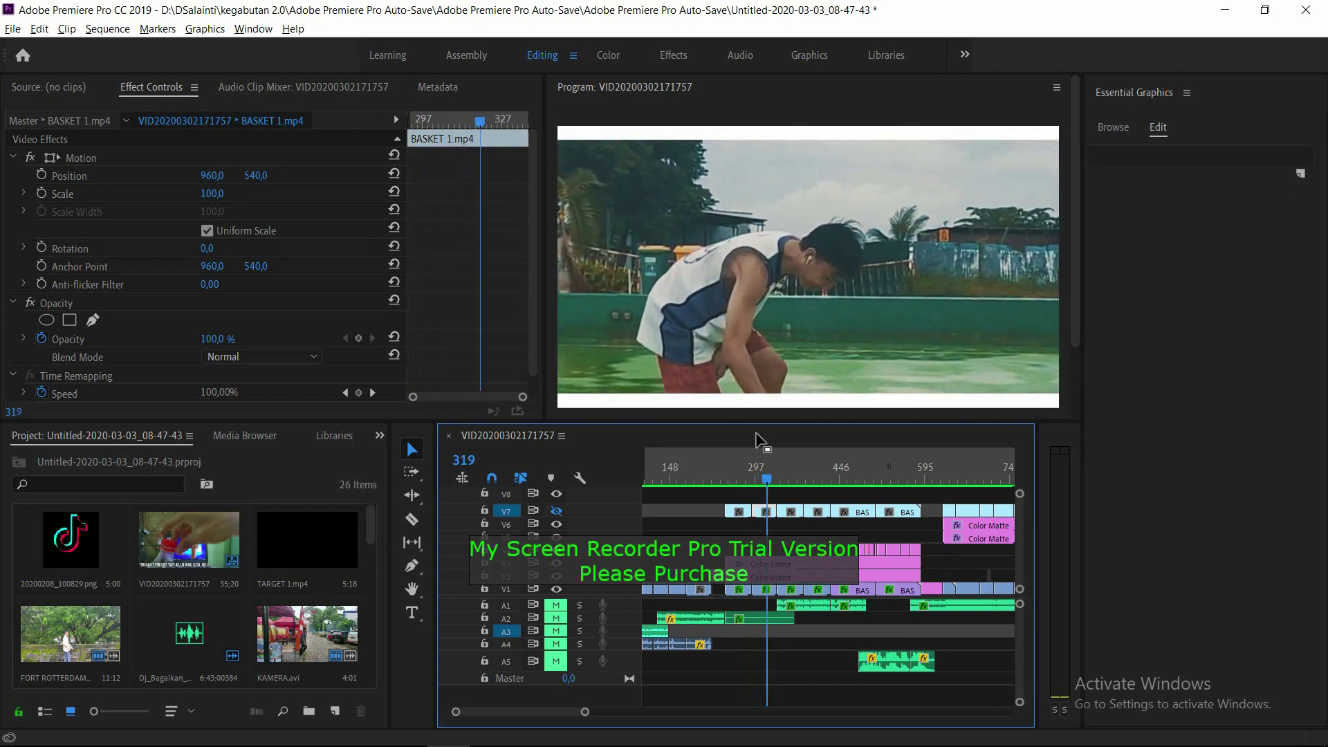
click(733, 482)
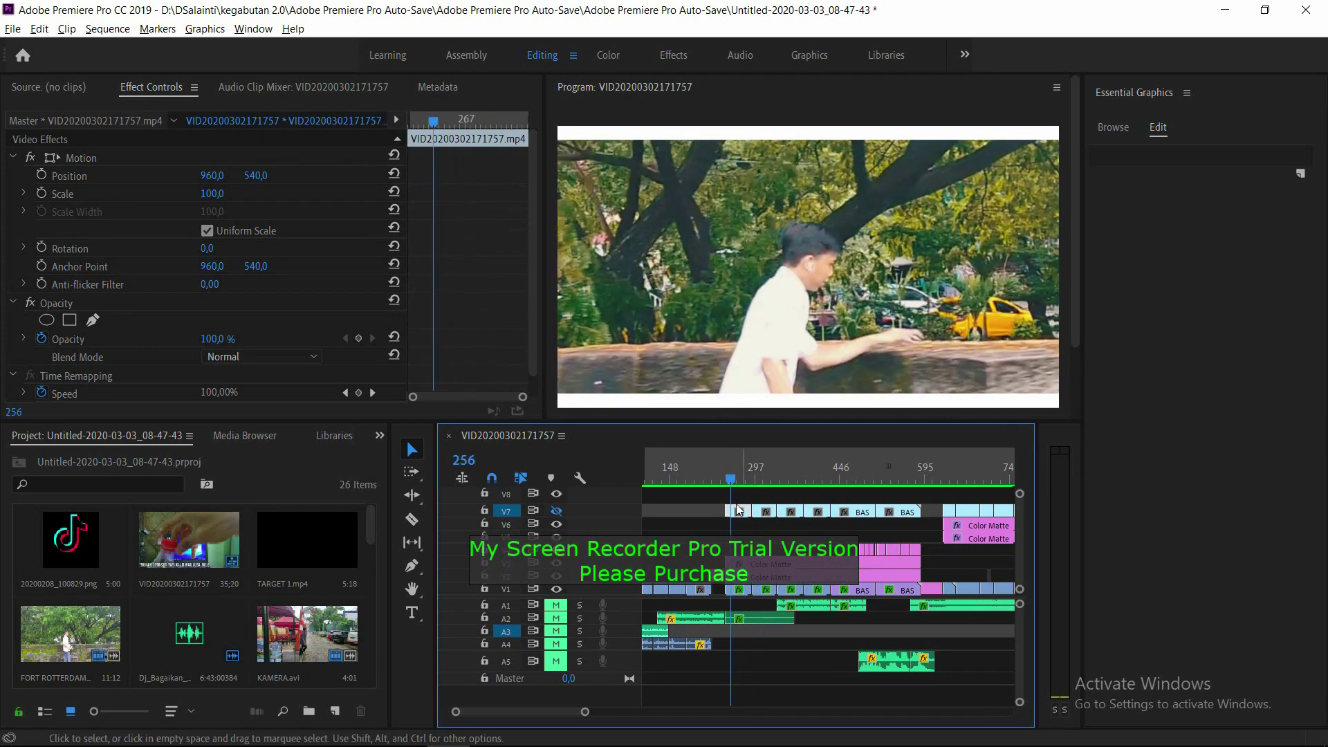
key(space)
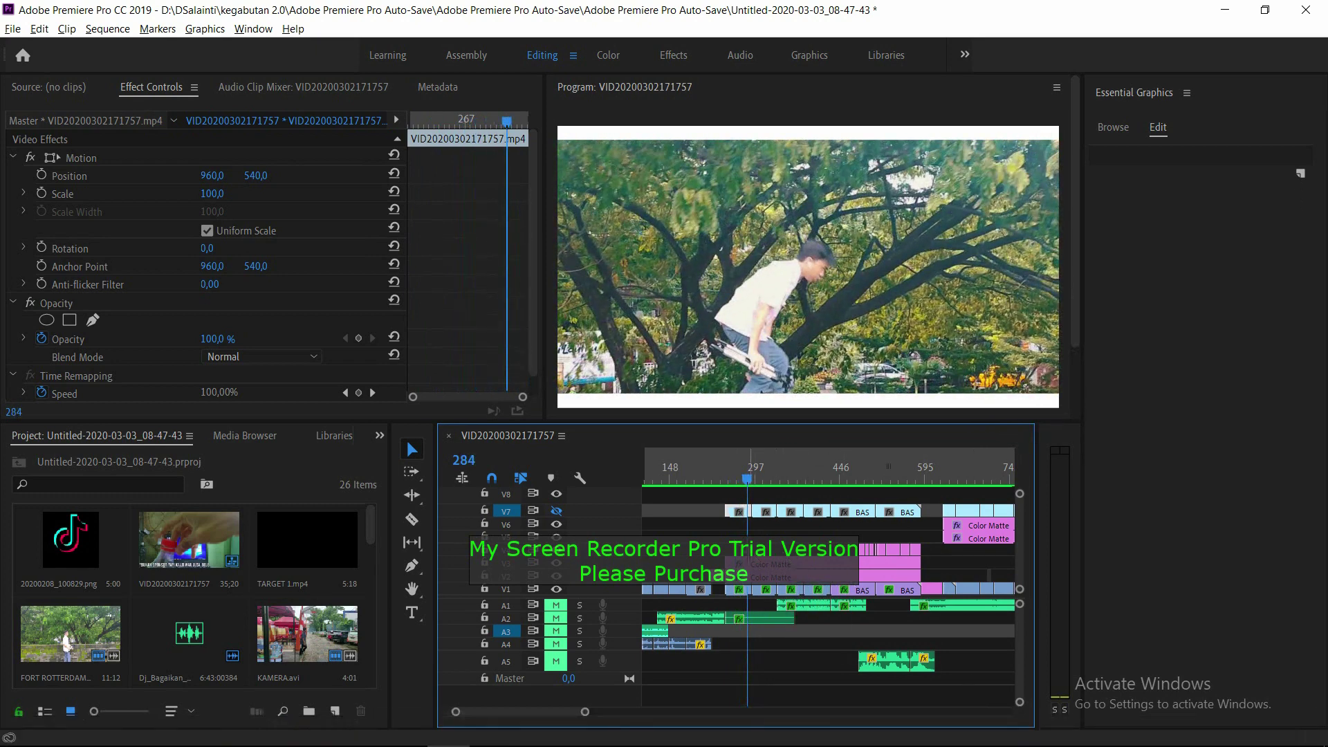
Select the FORT ROTTERDAM.avi clip on V1 and examine its two Transform scale keyframes at frames 265 and 273
click(738, 537)
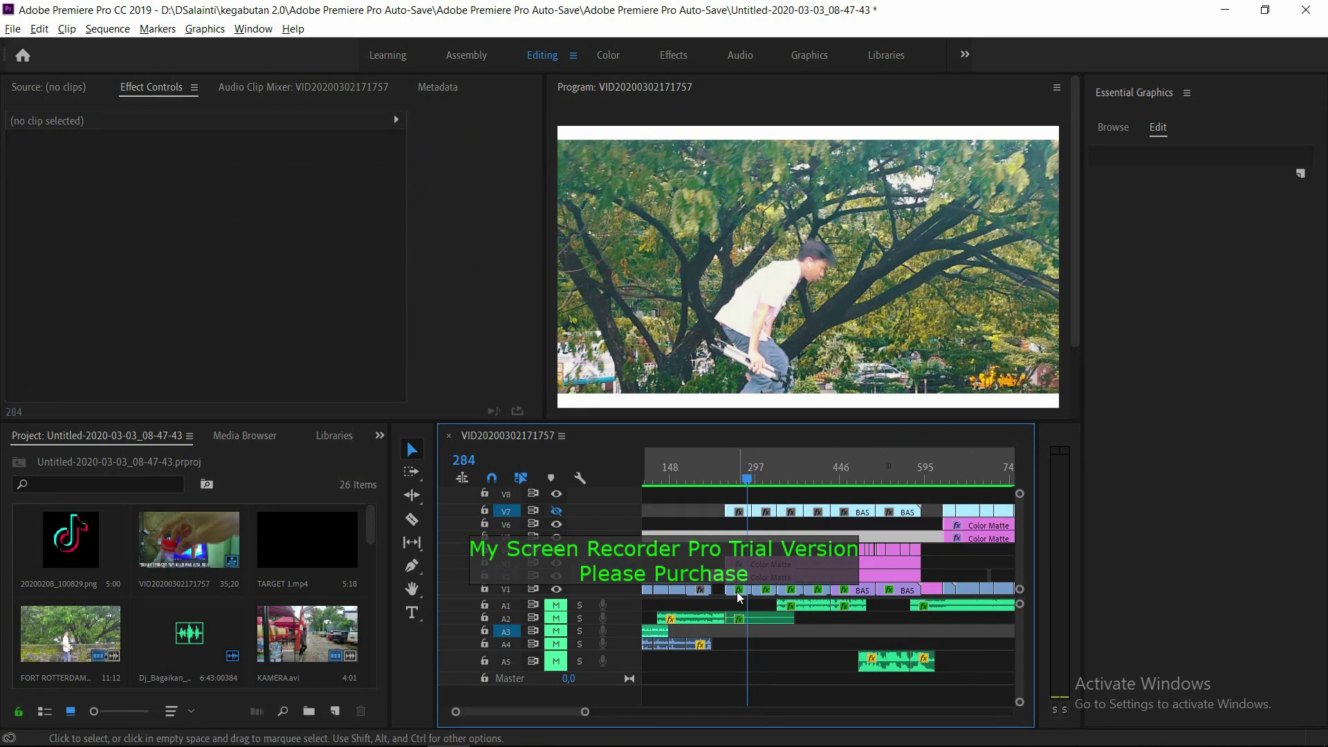
click(738, 592)
click(738, 480)
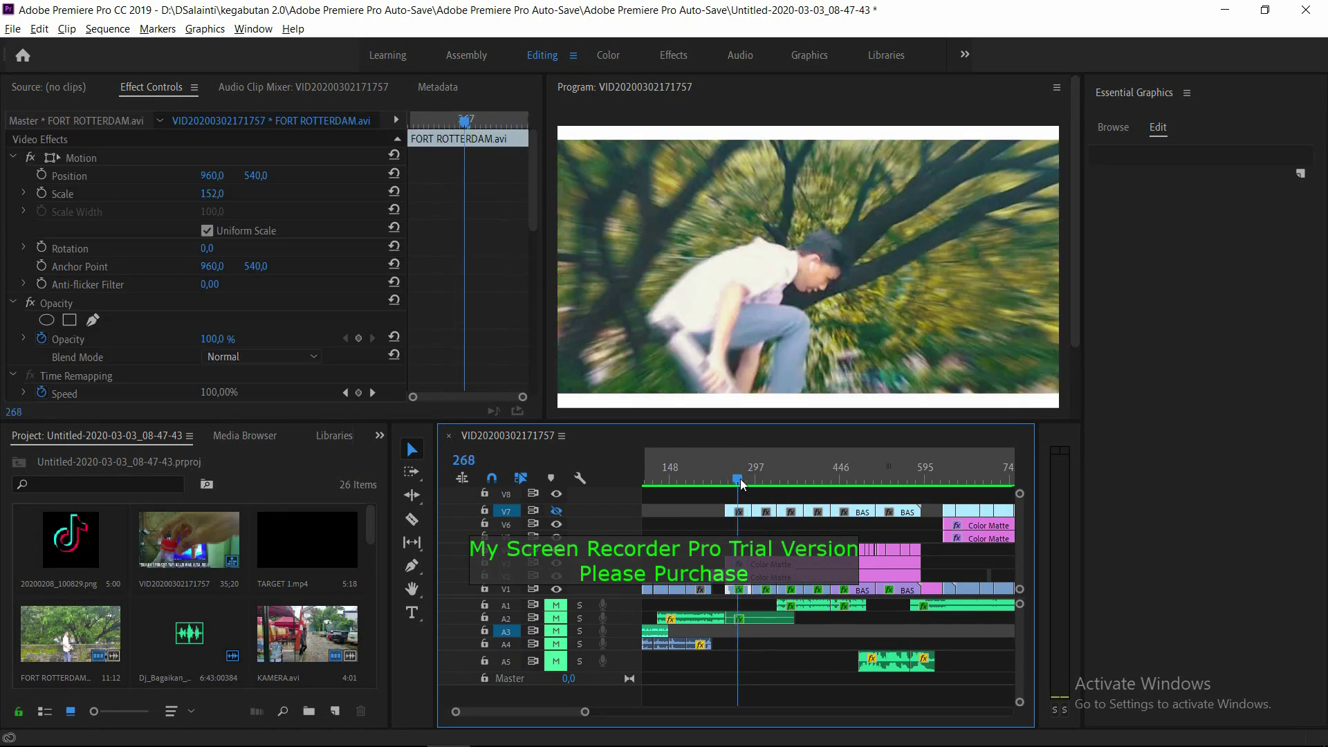
scroll(487, 264, down, 5)
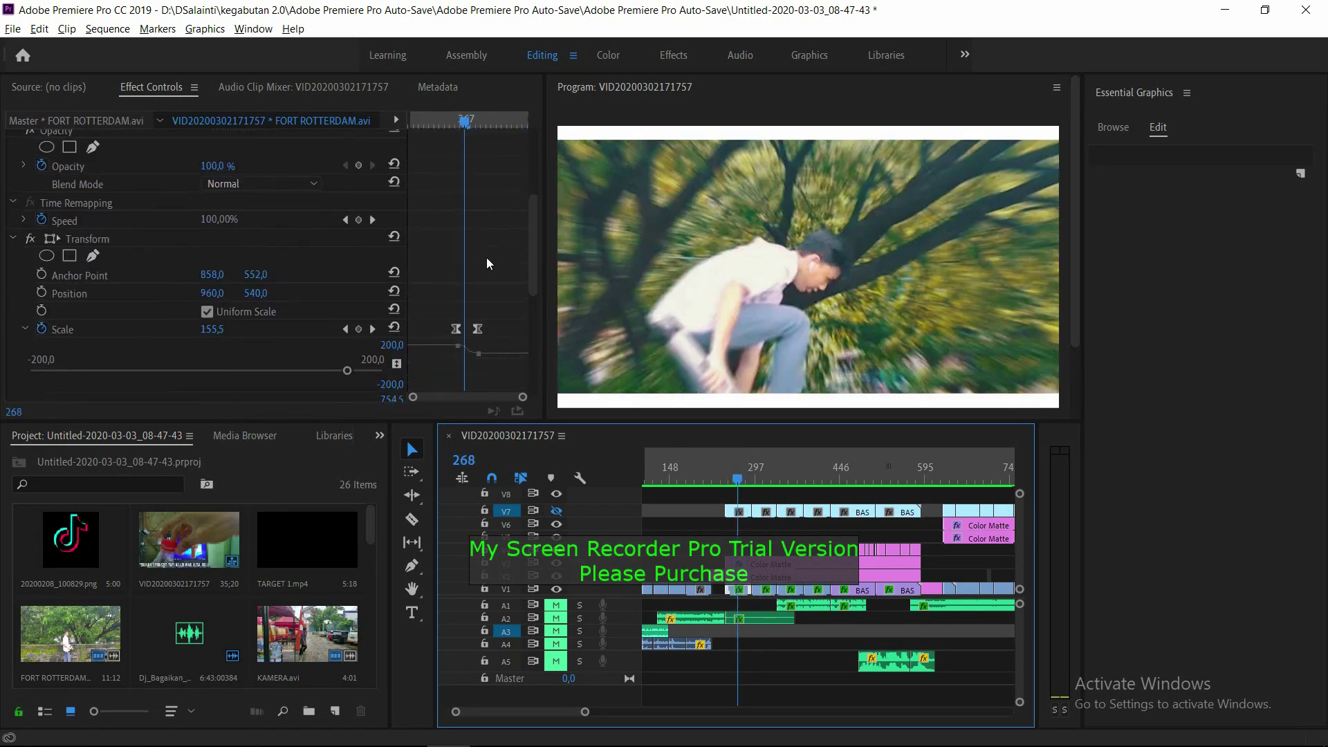
scroll(487, 264, down, 3)
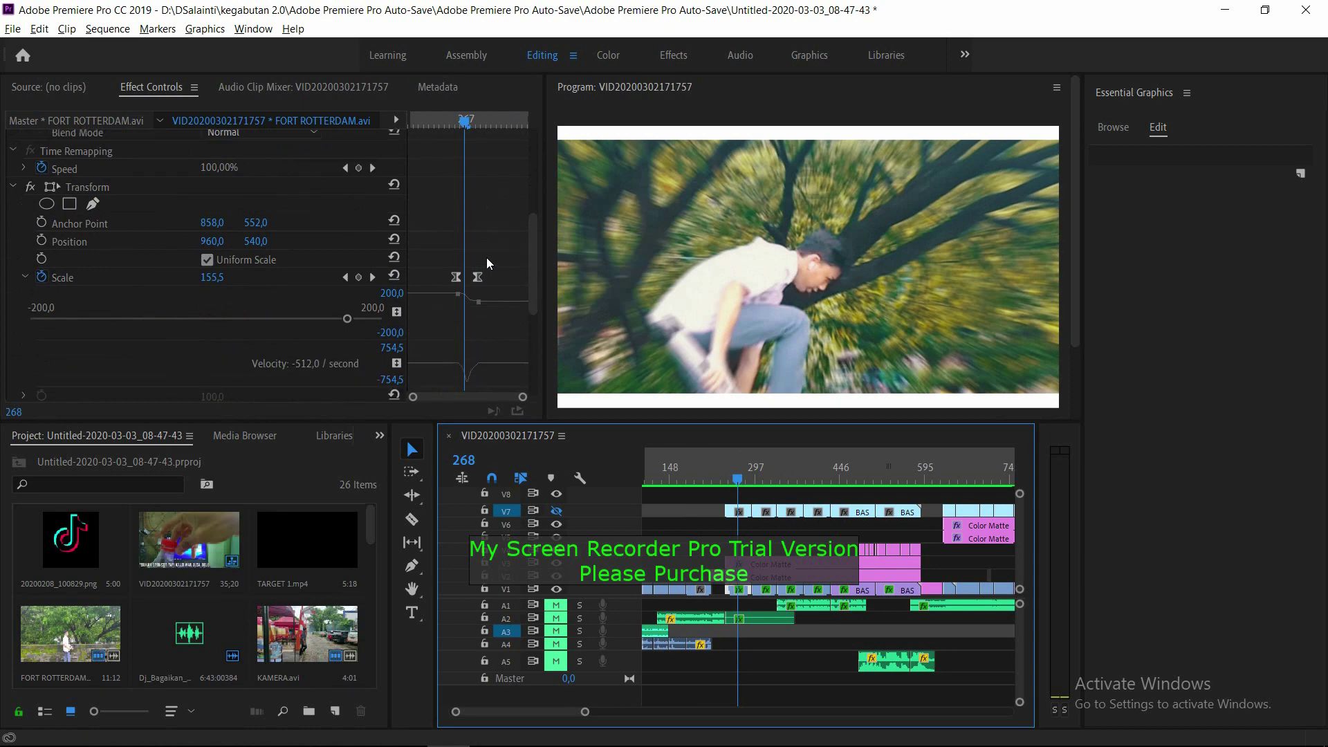
click(344, 277)
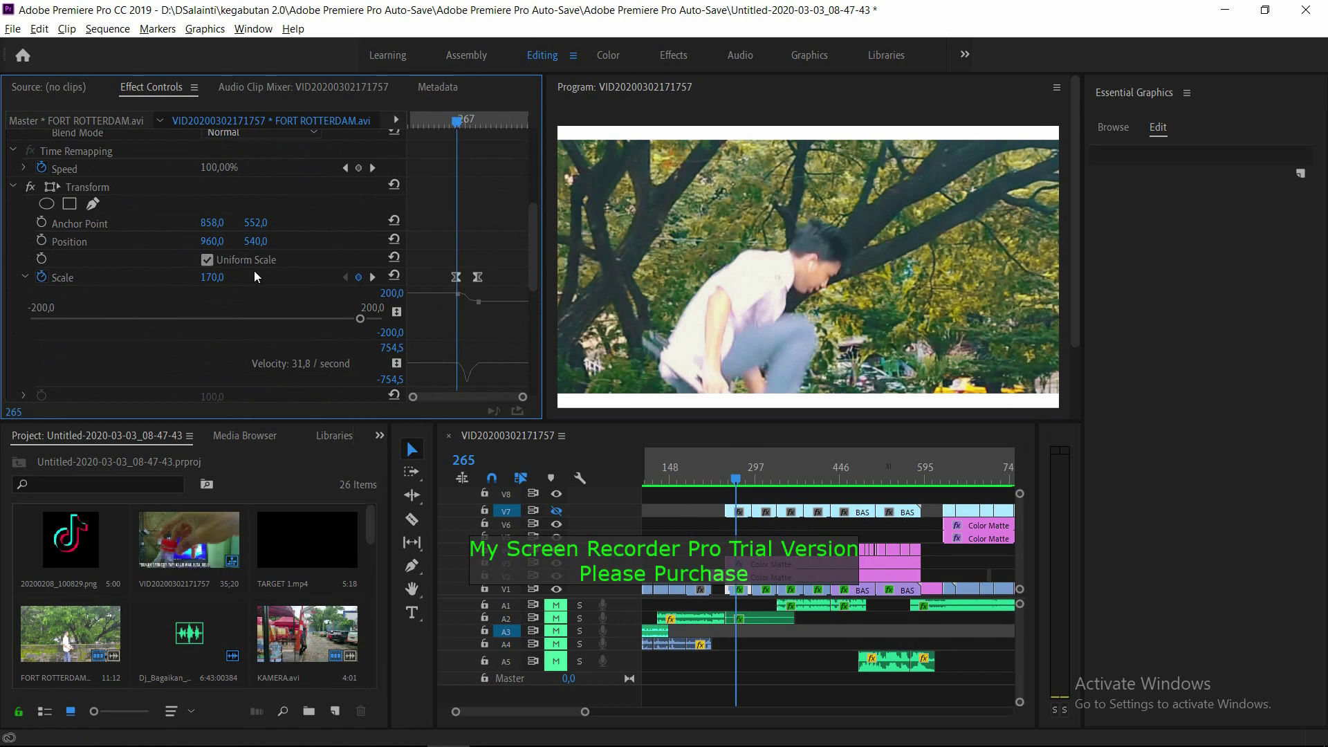
click(372, 277)
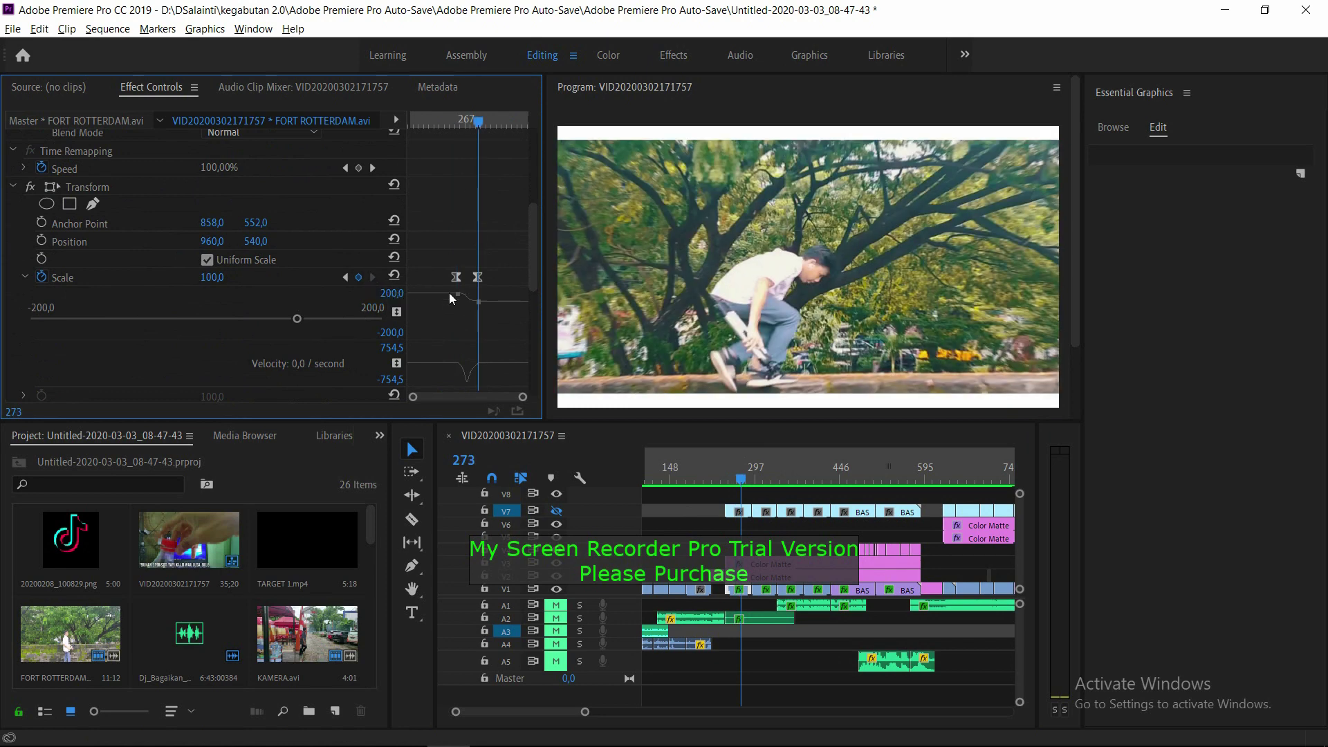
Move back frame by frame from frame 273 to 269 to view the motion blur of the scale animation
scroll(483, 275, down, 5)
key(Left)
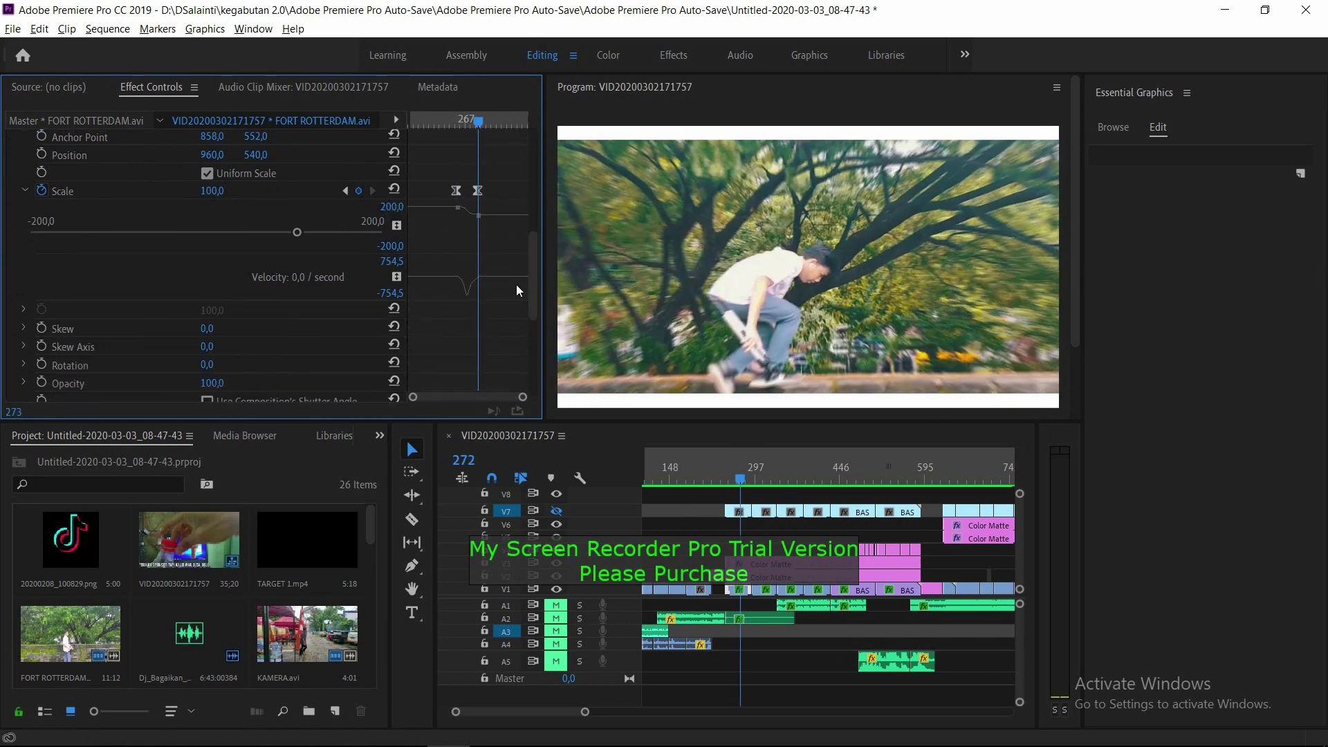
key(Left)
key(Left)
key(Left)
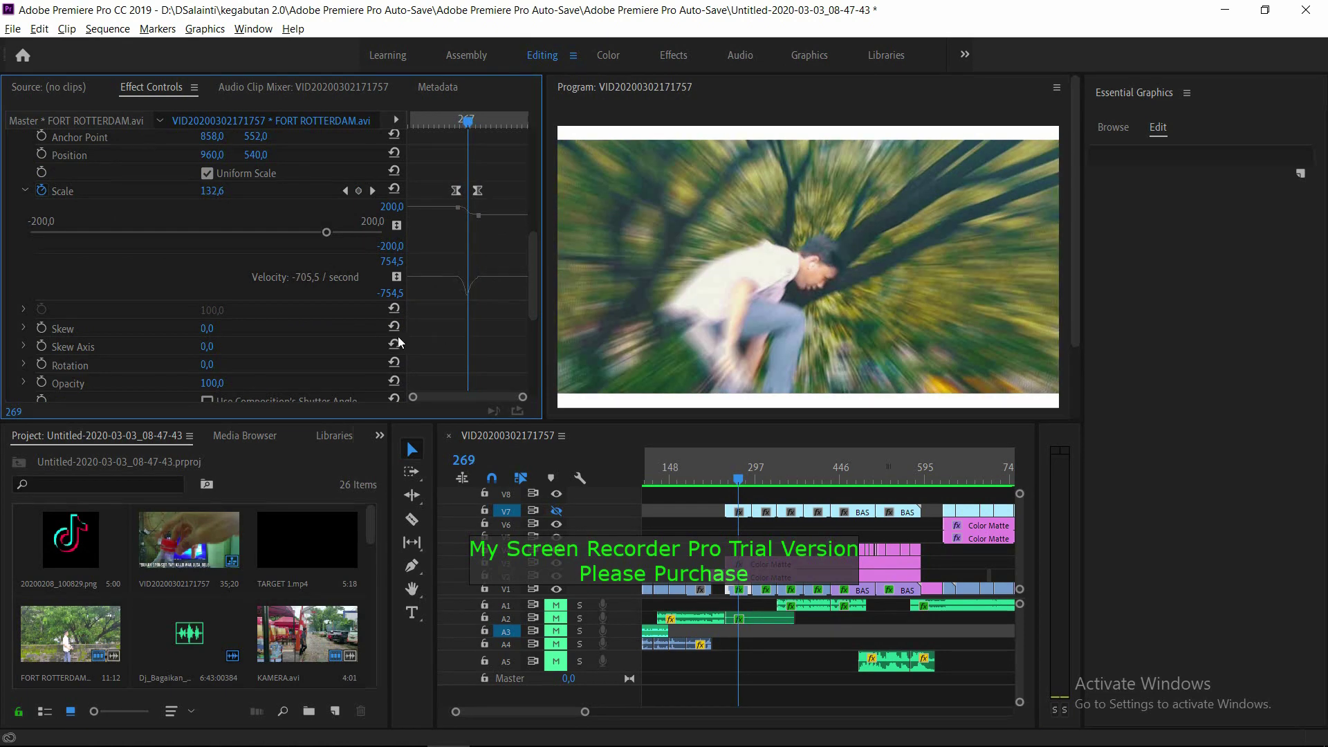
Review the Transform effect's shutter angle and anchor point settings, and scrub between the scale keyframes to frame 270
scroll(426, 316, down, 6)
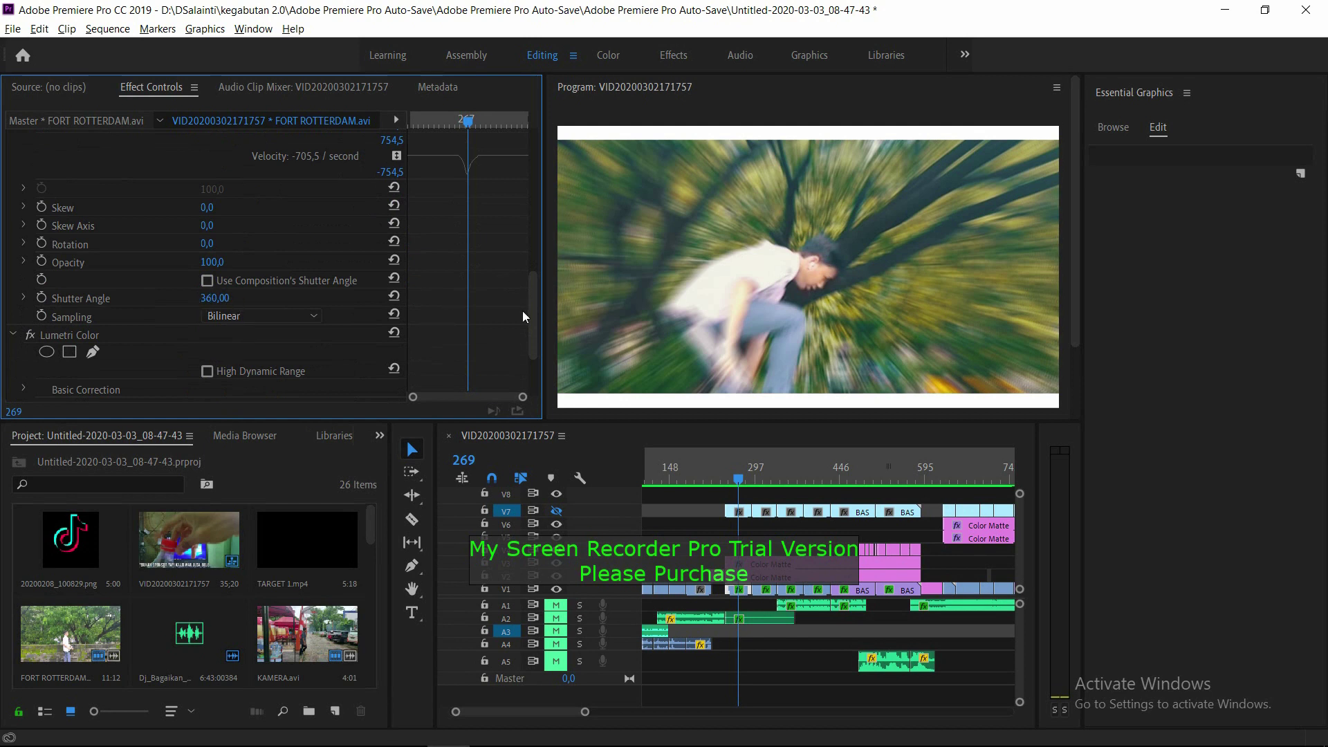
drag(530, 309, 530, 277)
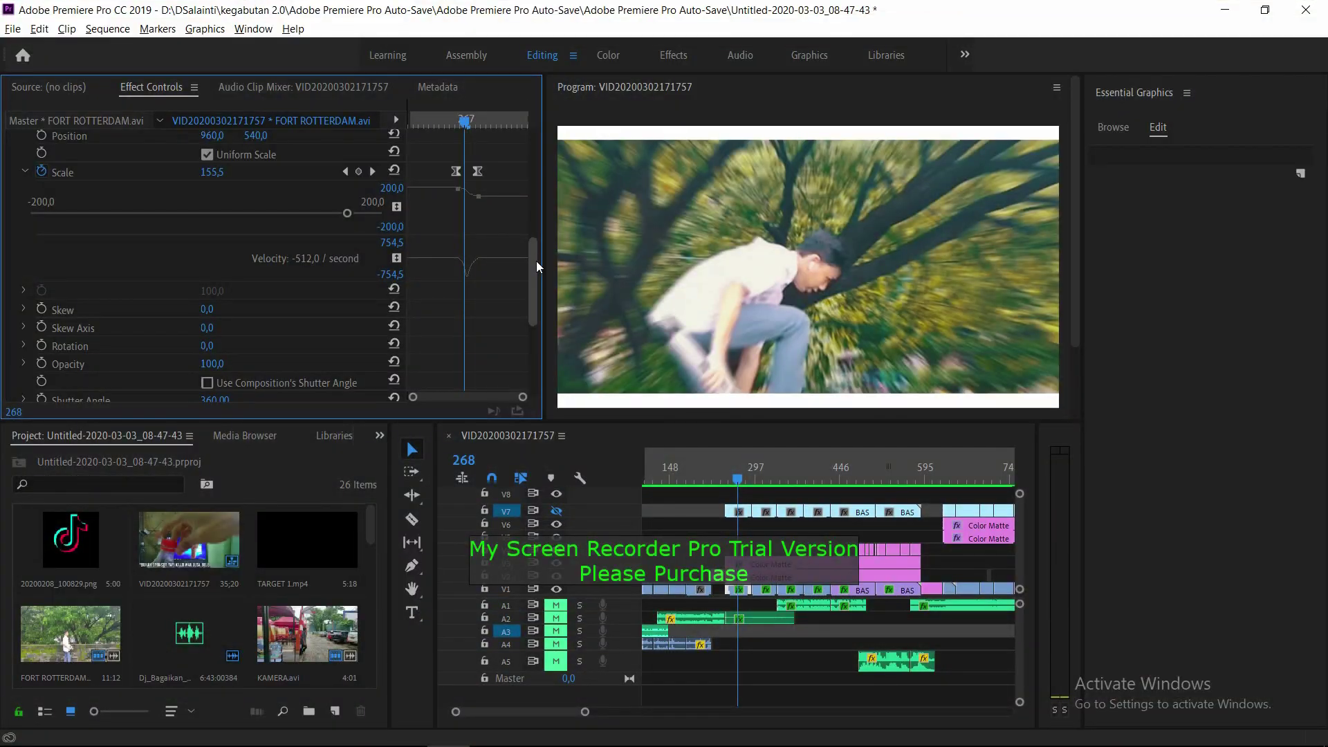
drag(537, 260, 540, 219)
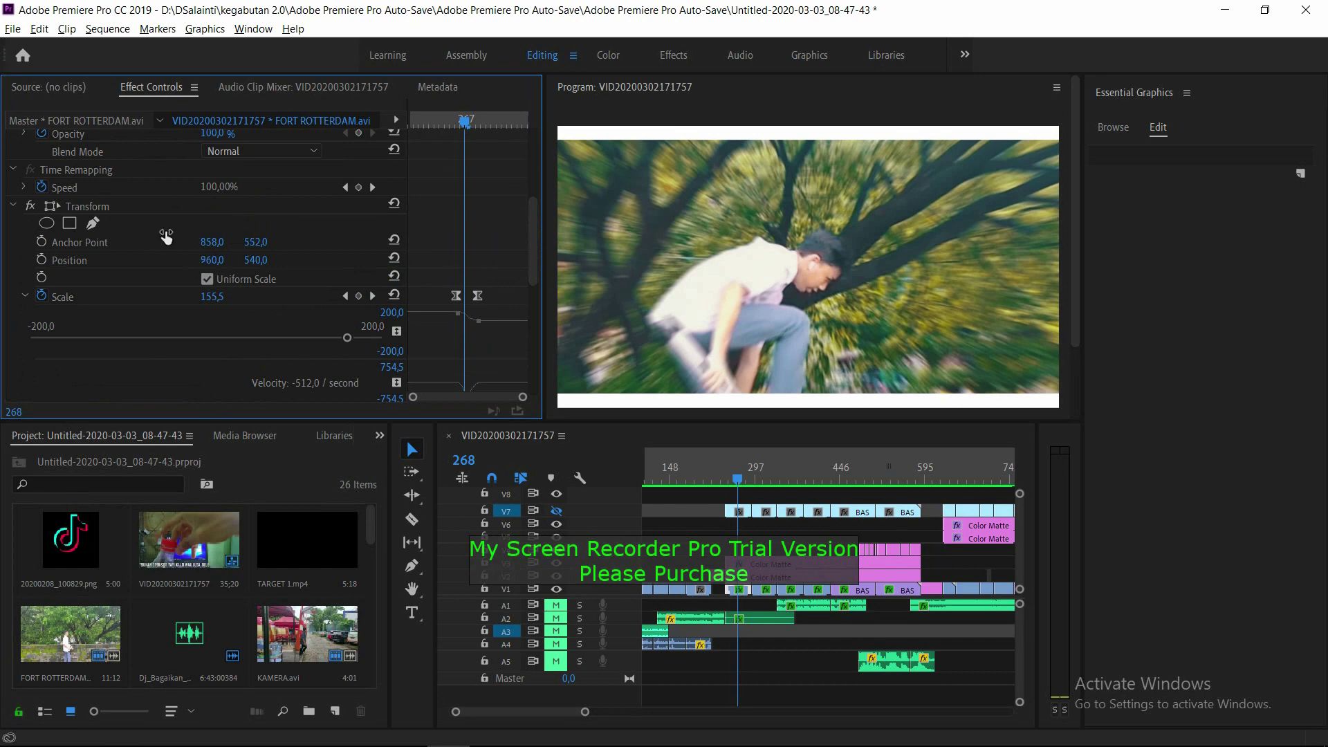
click(463, 123)
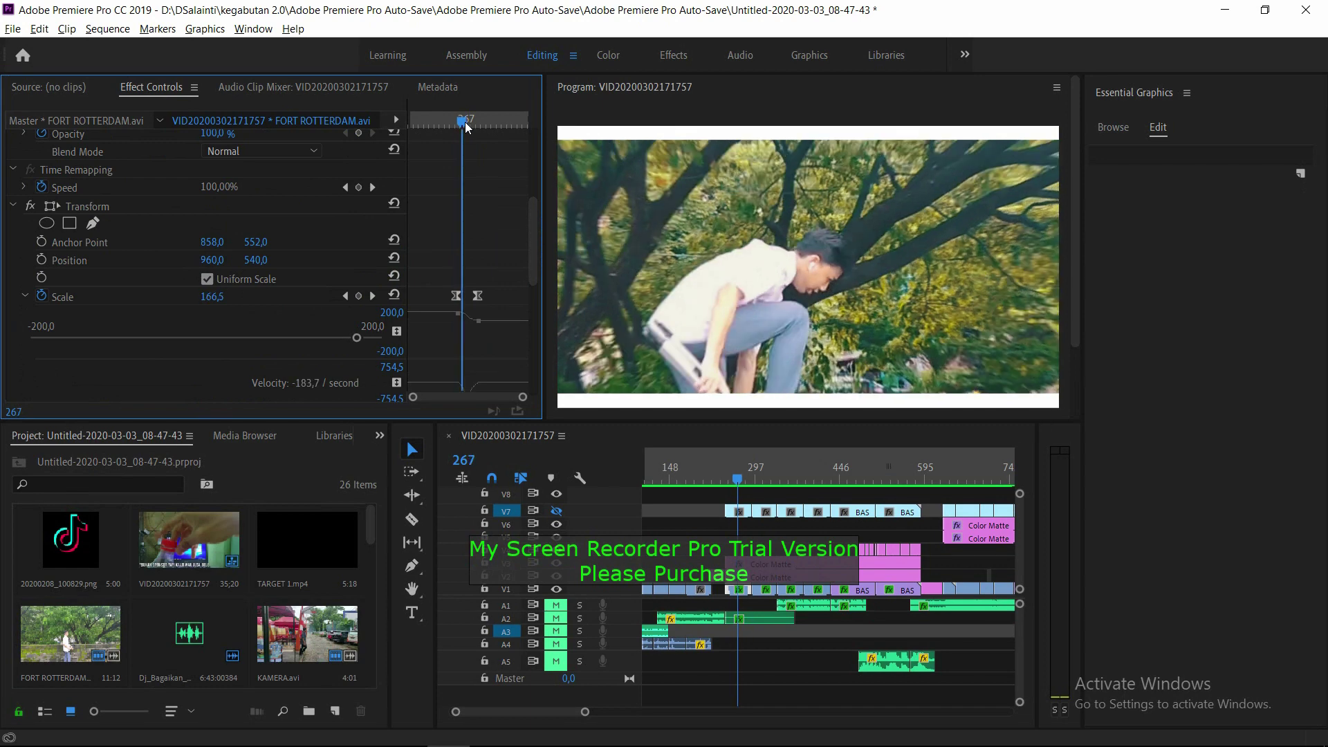
drag(463, 126, 474, 126)
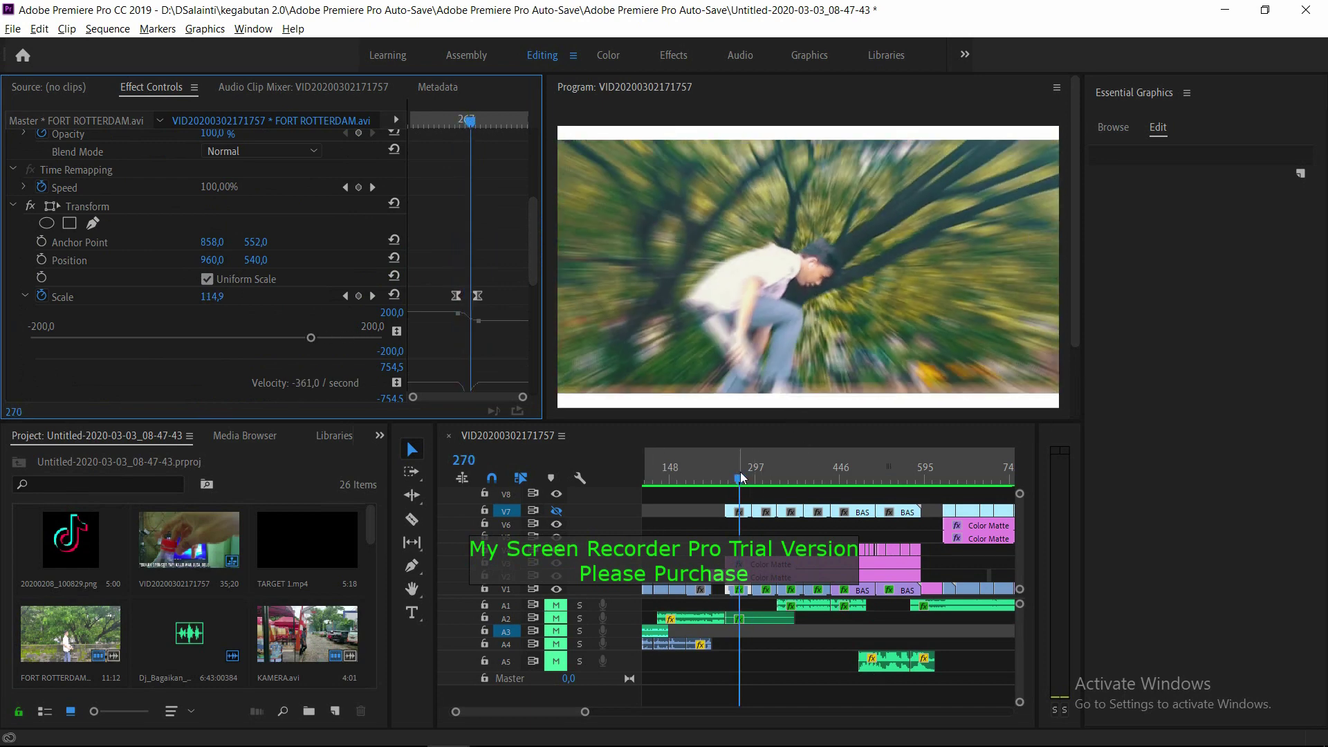
Select the FORT ROTTERDAM.avi clip at frame 266 and display its Lumetri Color settings in the Color workspace
drag(744, 471, 819, 451)
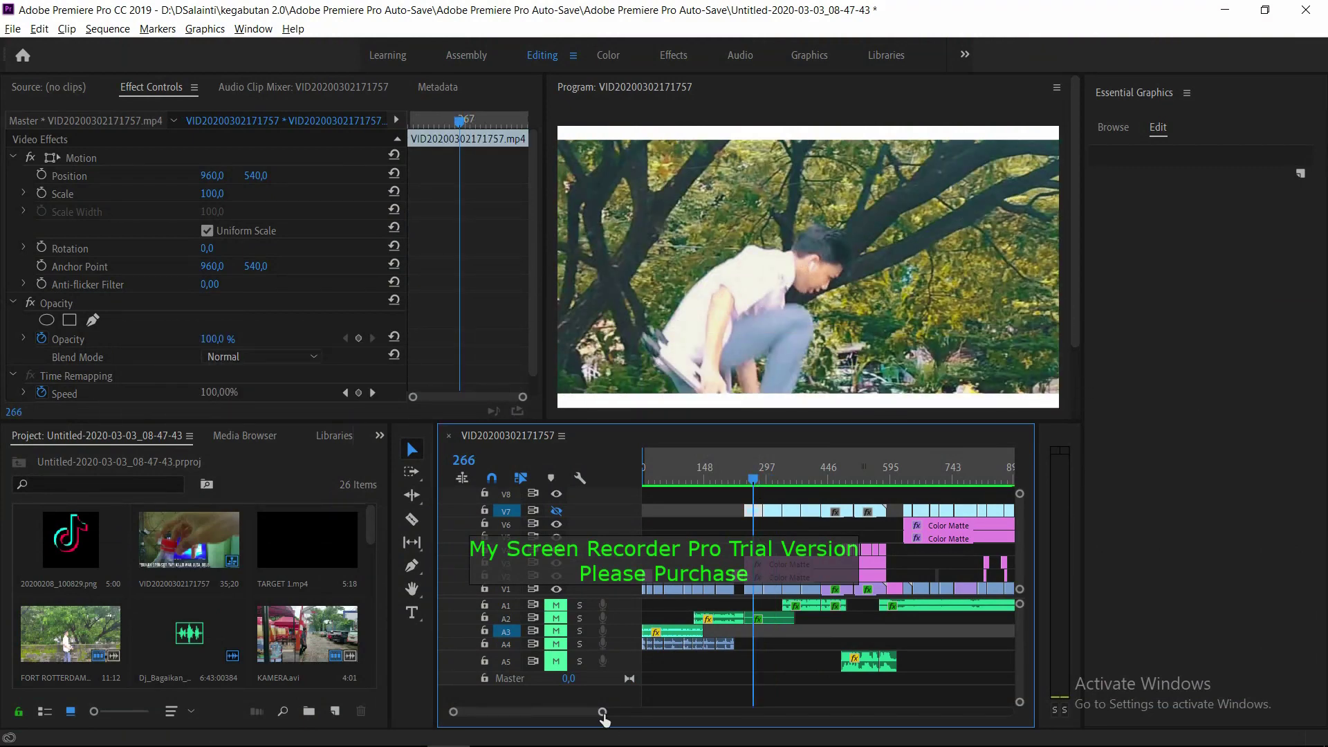
drag(602, 711, 574, 716)
click(844, 589)
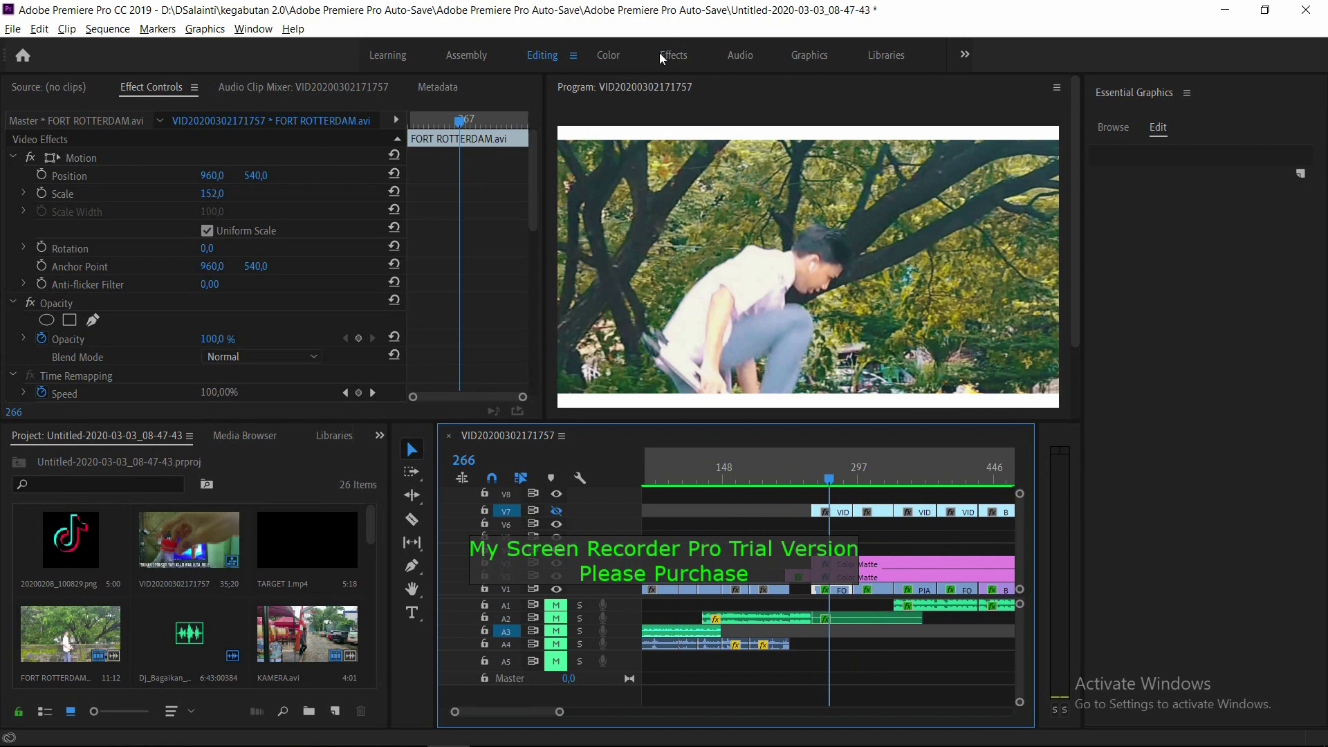
click(609, 61)
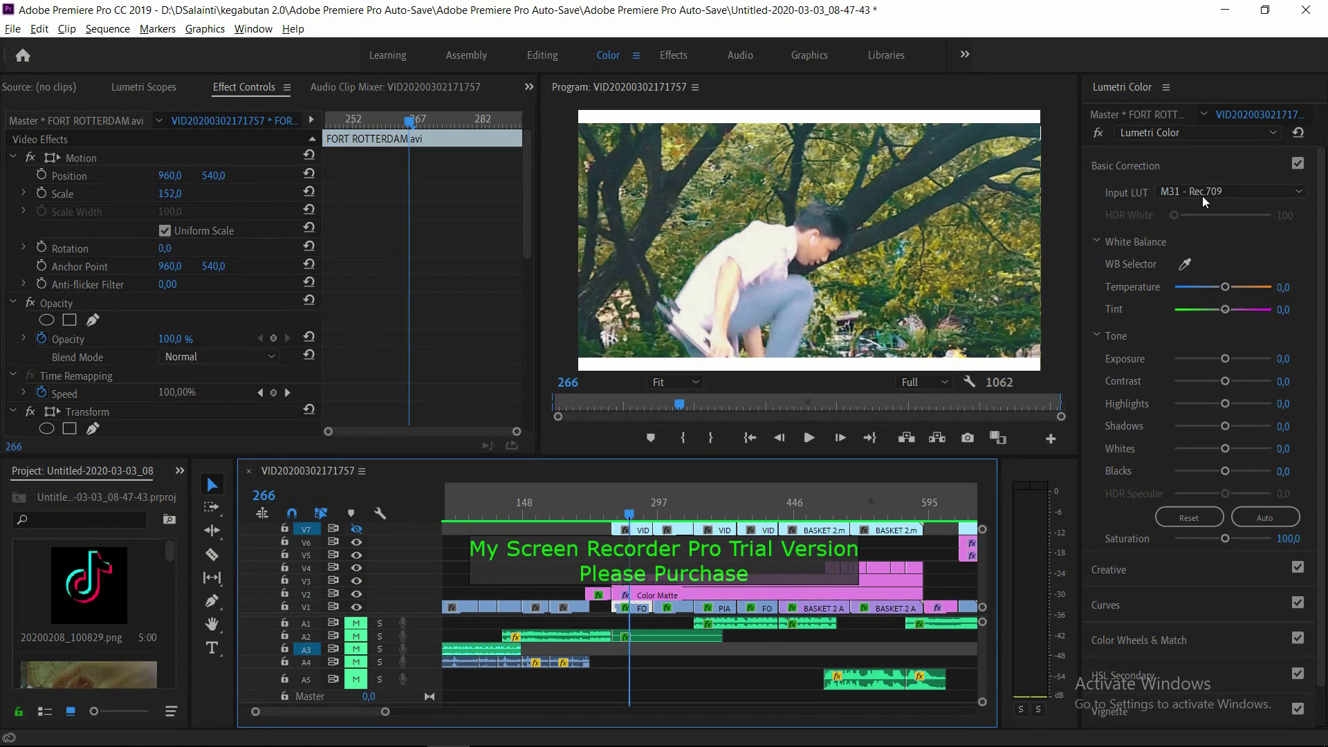
Toggle track V7 on and off at frame 272 to compare original and graded footage, and check BASKET 1 around frame 304
click(355, 529)
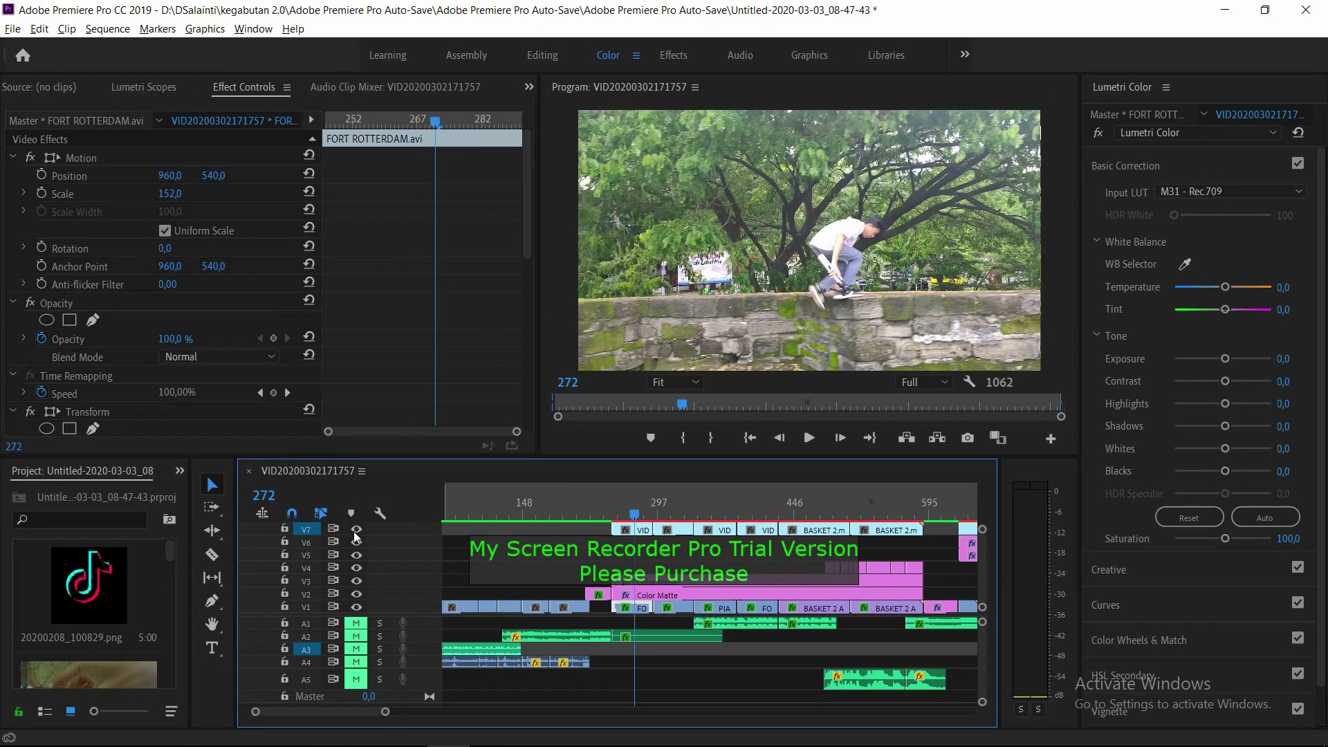
click(355, 530)
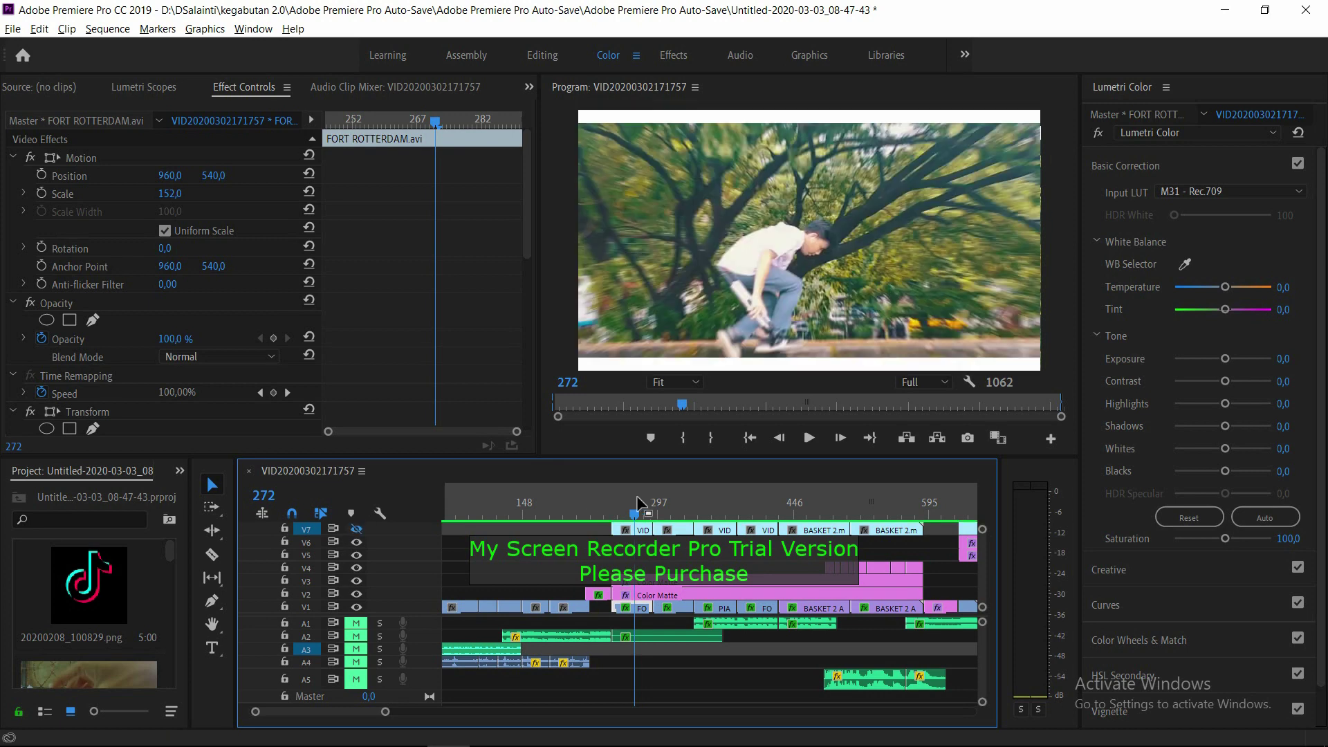
drag(637, 510, 668, 510)
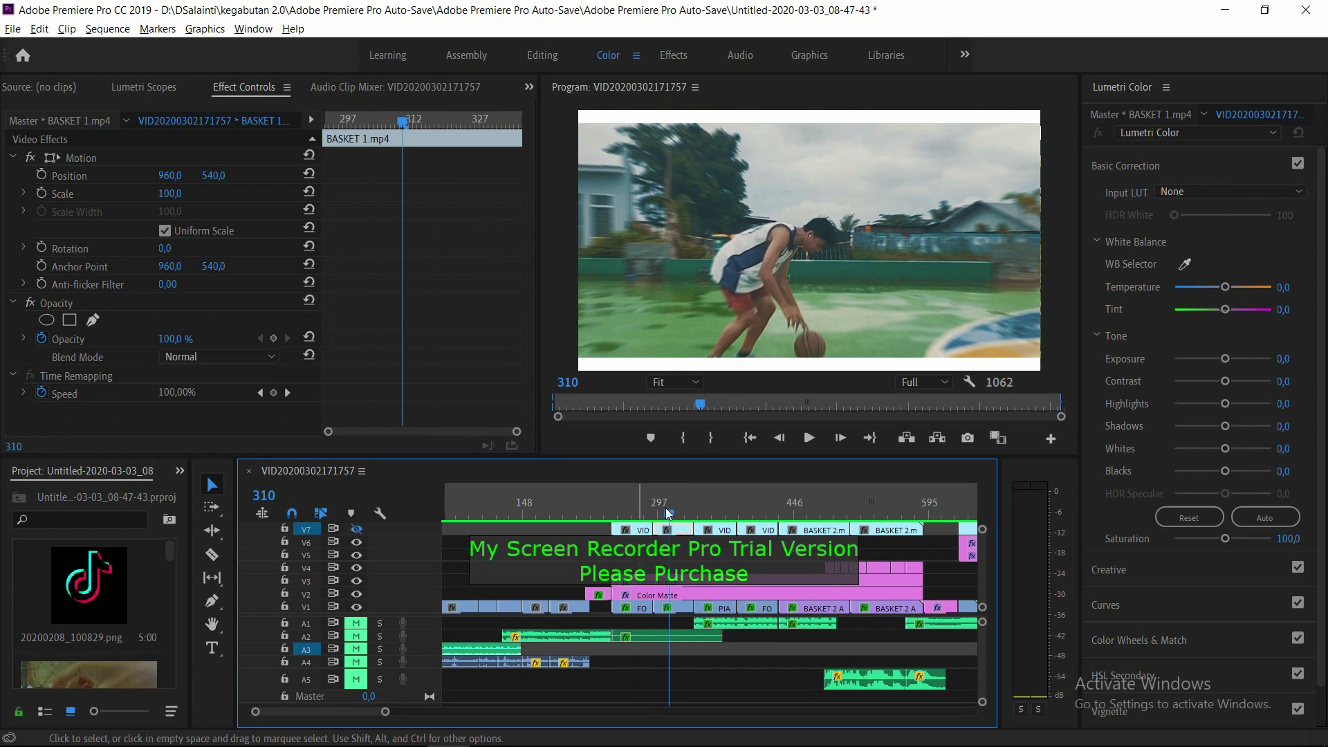
click(664, 512)
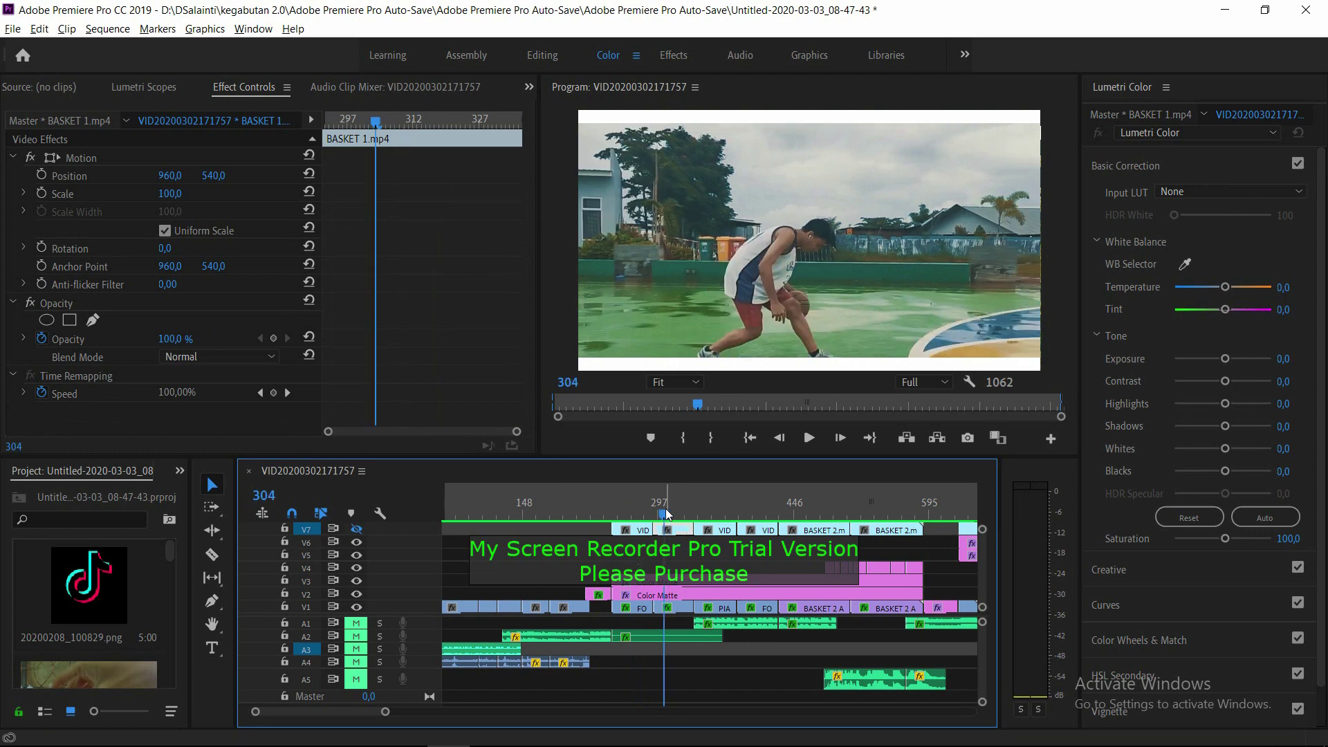
drag(663, 504, 661, 509)
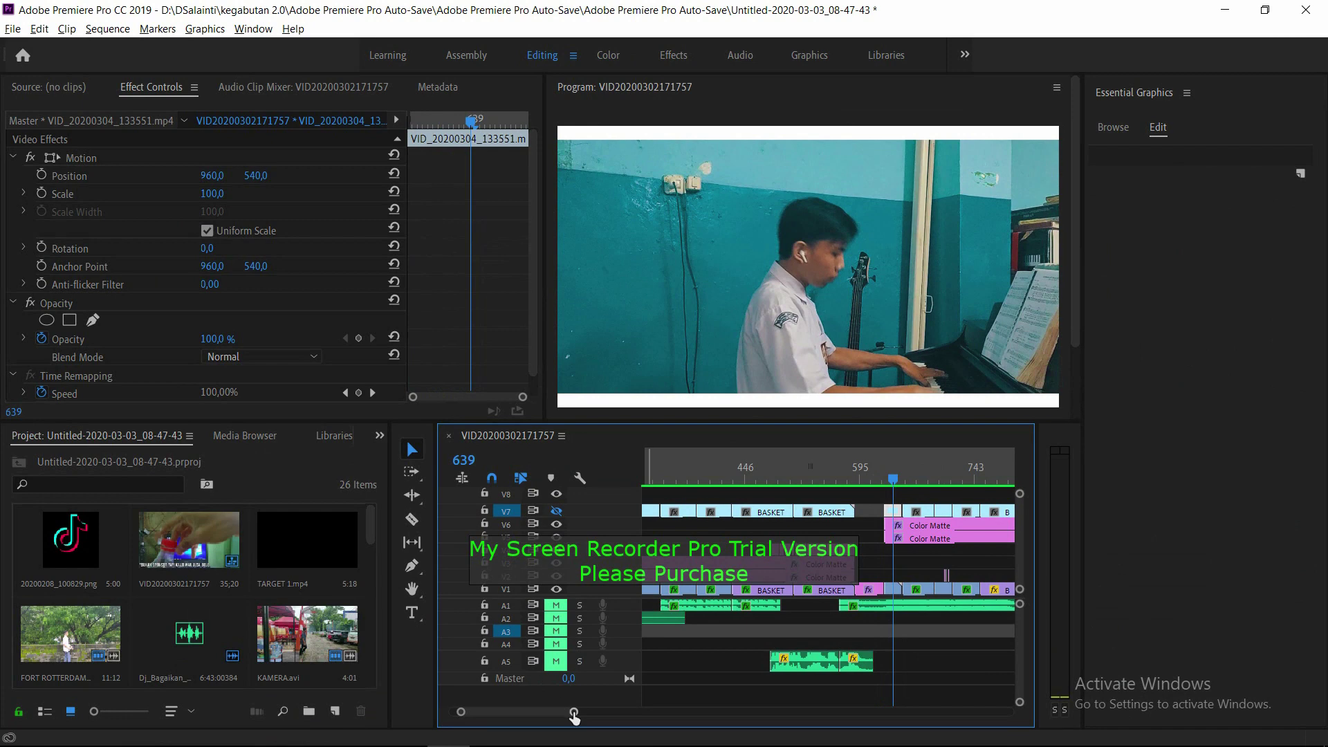
Step through the match cut from the piano clip into the BASKET 1 clip, from frame 645 to 654
drag(573, 712, 544, 711)
drag(827, 475, 837, 468)
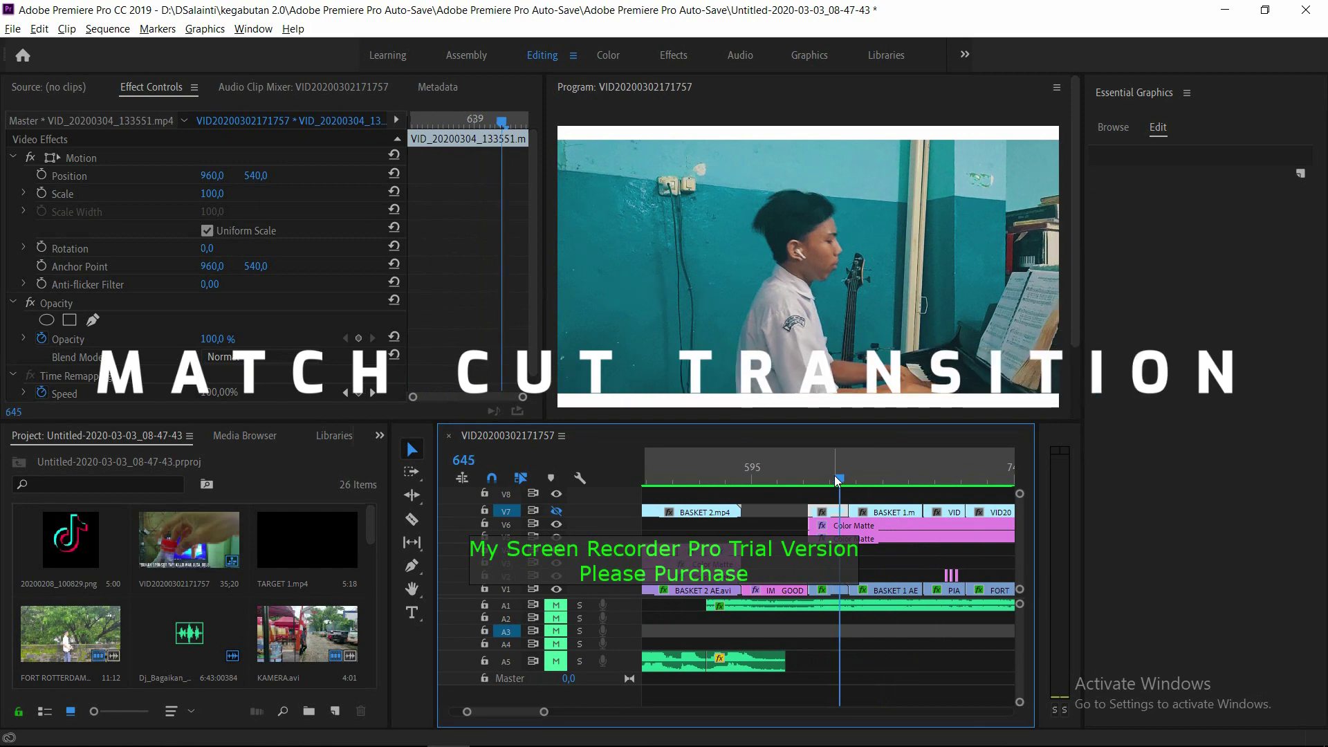
key(Right)
key(Right)
key(Right)
key(Right)
key(Right)
key(Right)
key(Right)
key(Right)
key(Right)
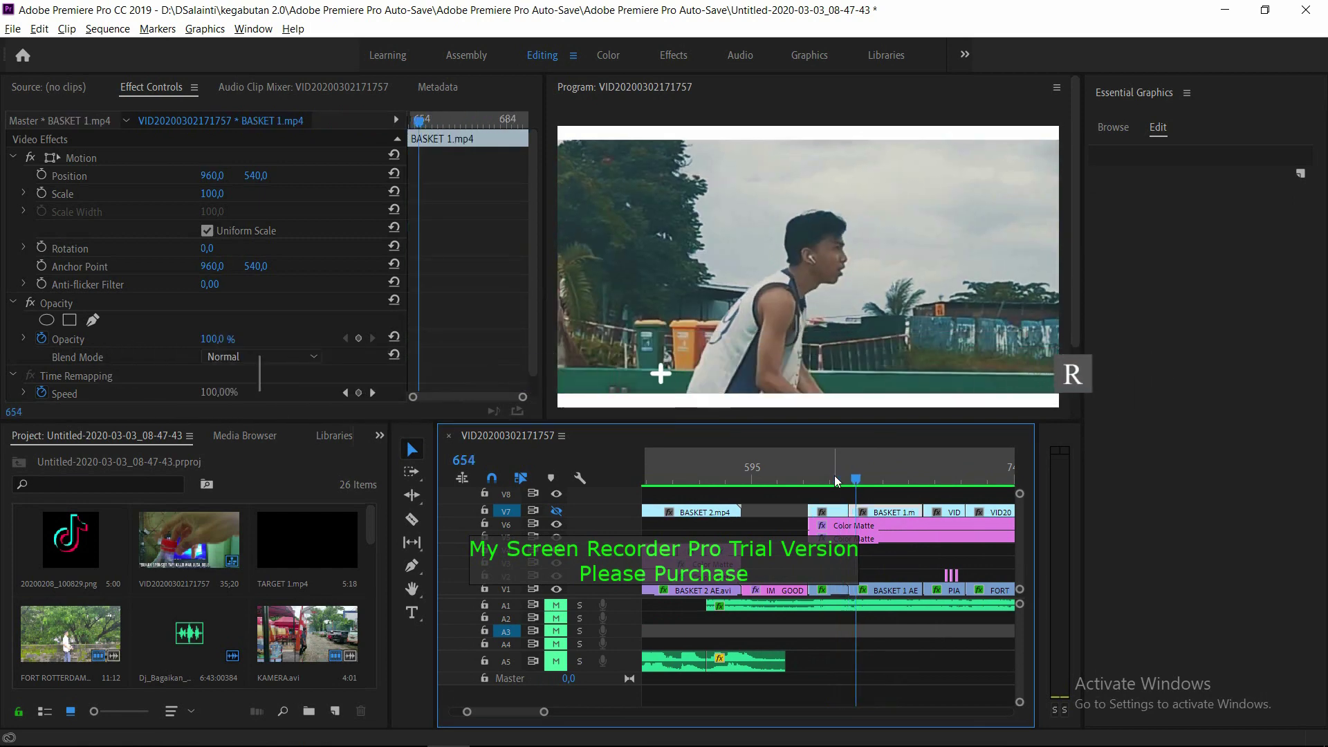
Return to frame 646 in the piano clip and step across the cut again to frame 651
key(Left)
key(Left)
key(Left)
key(Left)
key(Left)
key(Left)
key(Left)
key(Left)
key(Right)
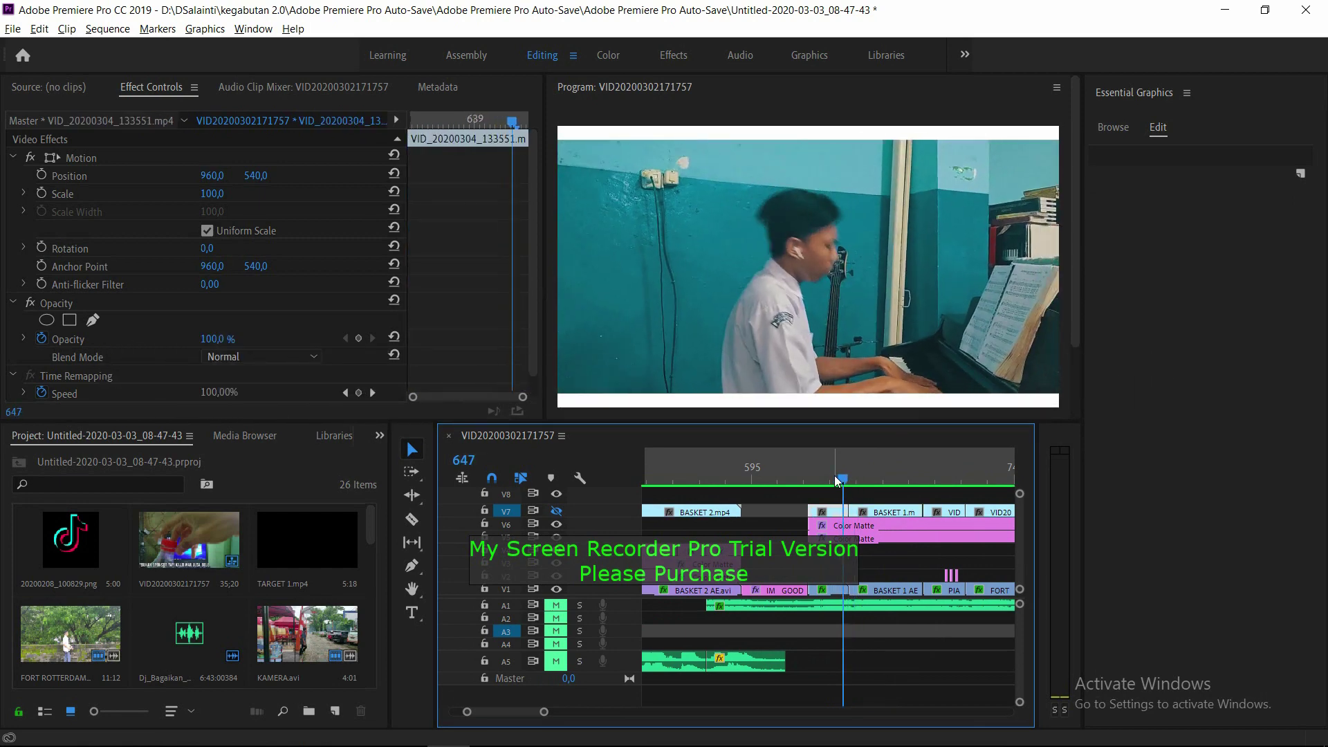
key(Right)
key(Right)
key(Right)
key(Right)
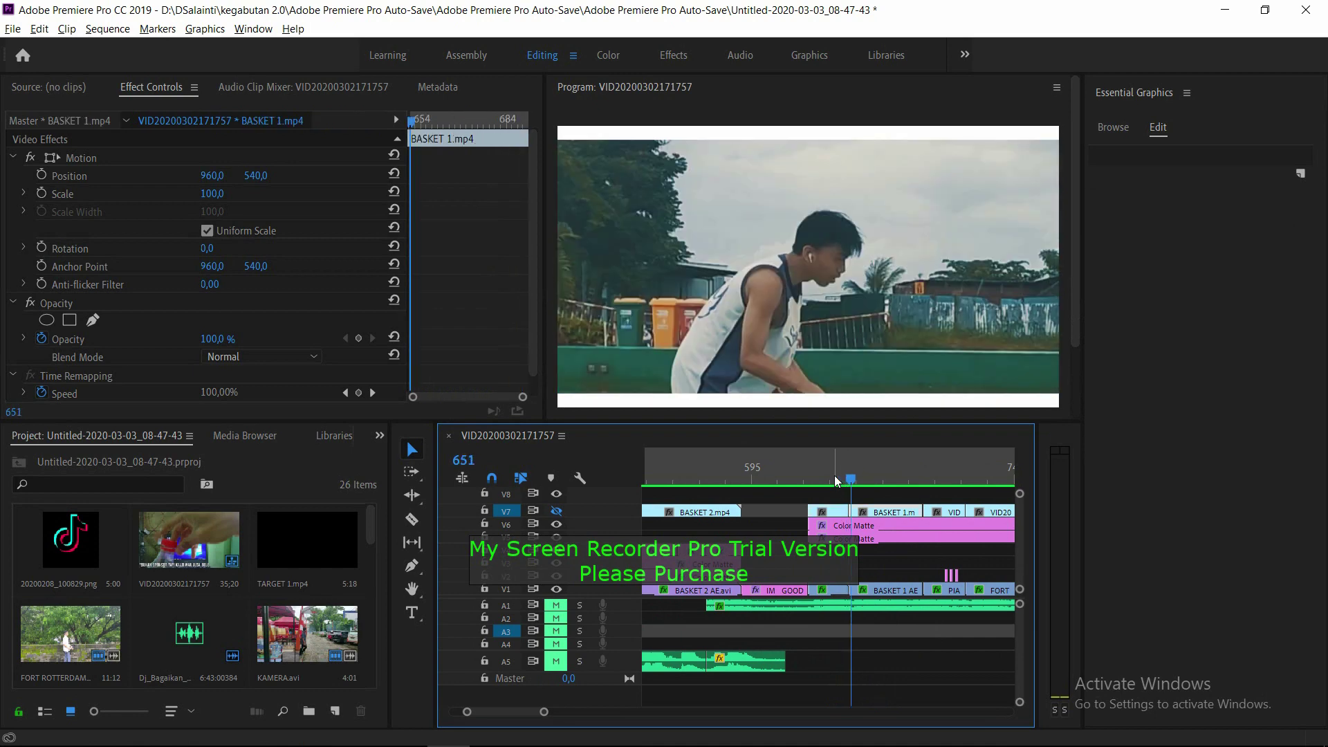
Step forward through the basketball shot past frame 663 and go back to the piano clip at frame 641
key(Right)
key(Right)
key(Right)
key(Right)
key(Right)
key(Right)
key(Right)
key(Right)
key(Right)
key(Right)
key(Right)
key(Right)
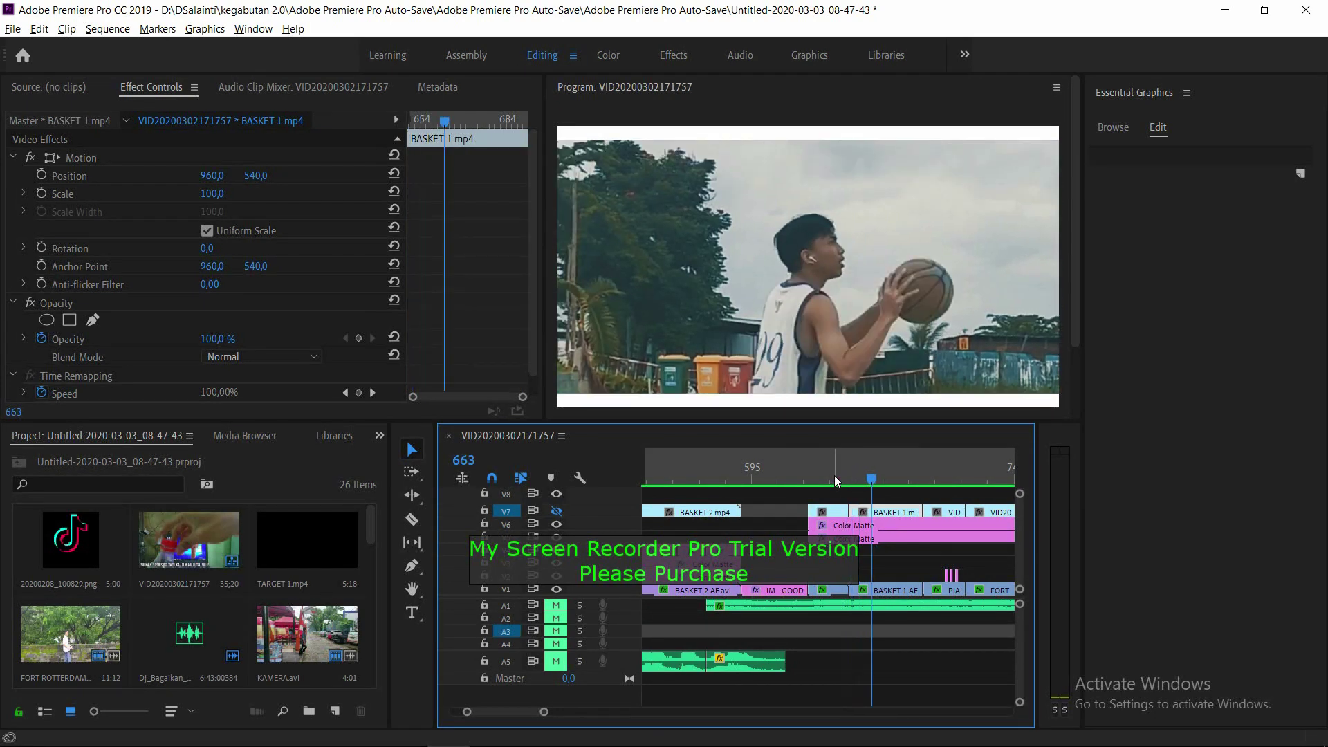
key(Right)
key(Right)
key(Right)
key(Right)
key(Right)
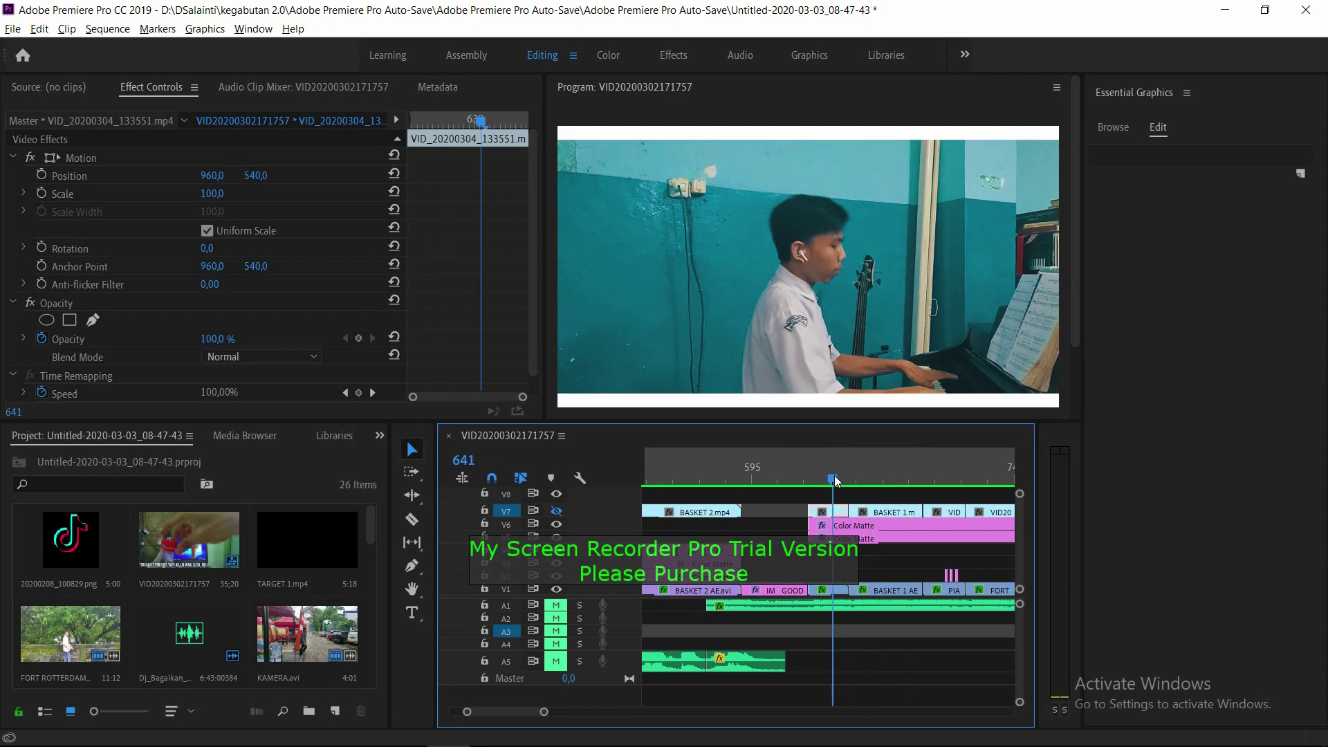
Review the original V7 footage around the match cut, scrubbing the playhead back to frame 646
key(Right)
key(Right)
key(Right)
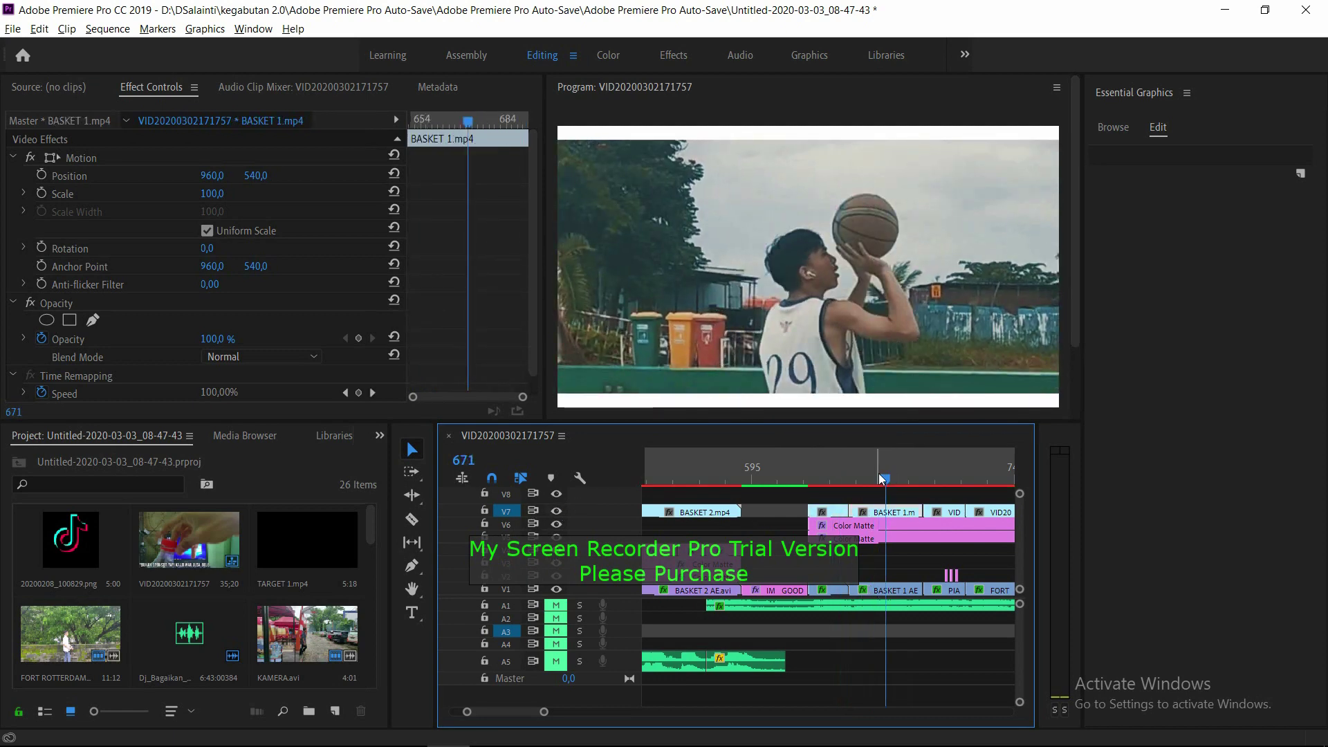
drag(878, 473, 836, 484)
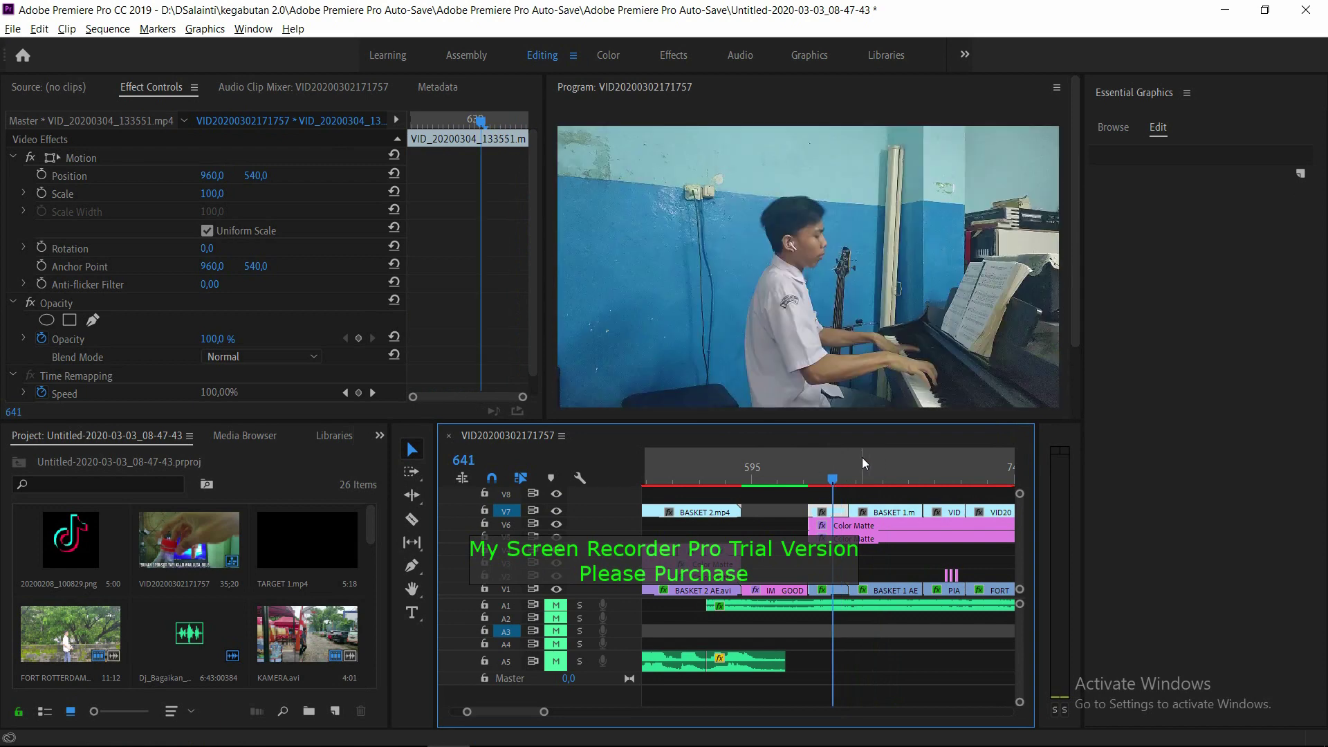
drag(862, 458, 843, 470)
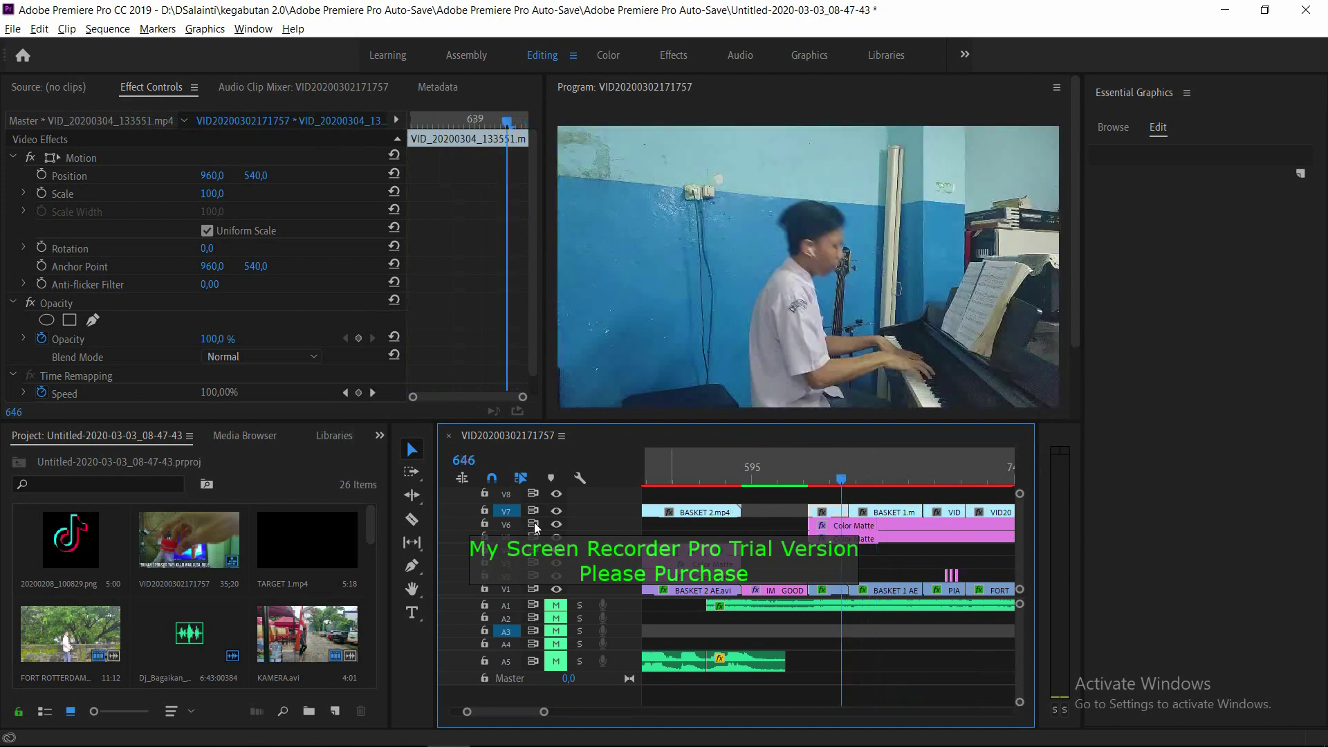
Hide the original footage on track V7 and play the edited match cut from frame 680 in the BASKET 1 clip
click(555, 511)
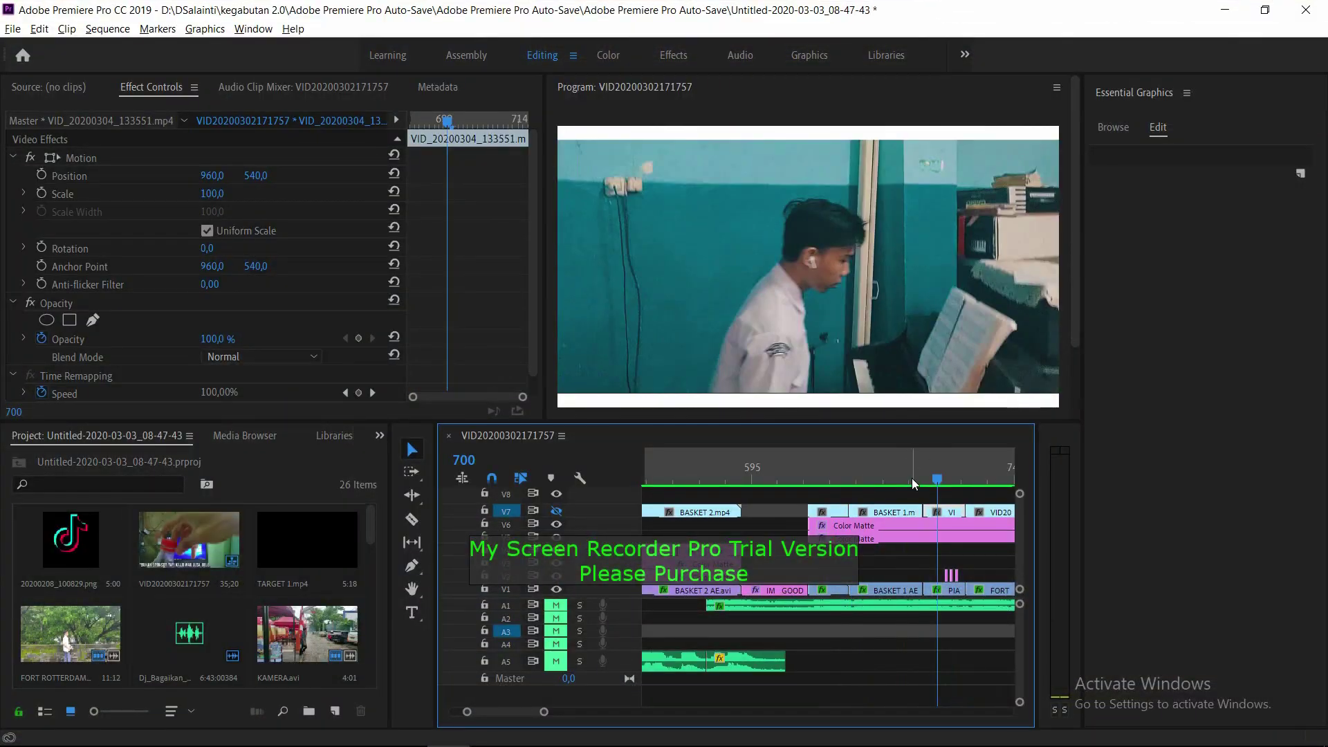
click(904, 478)
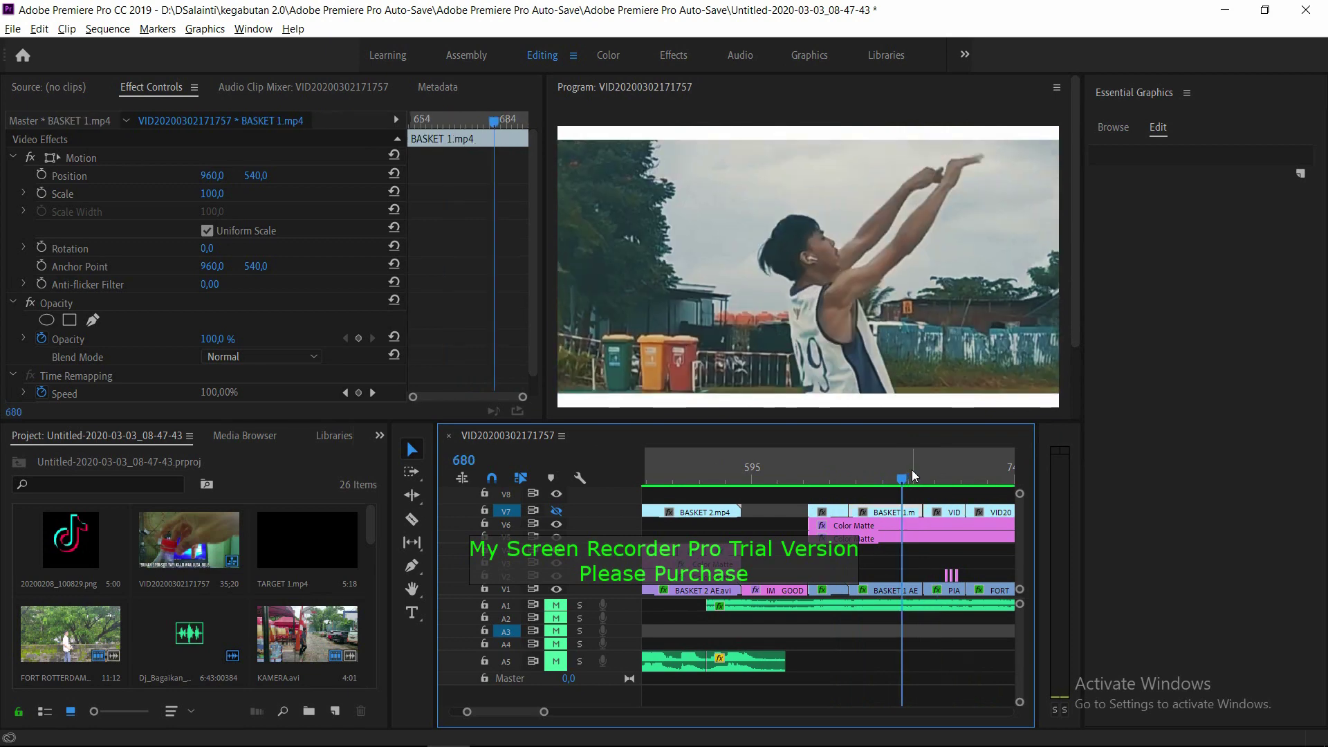
key(space)
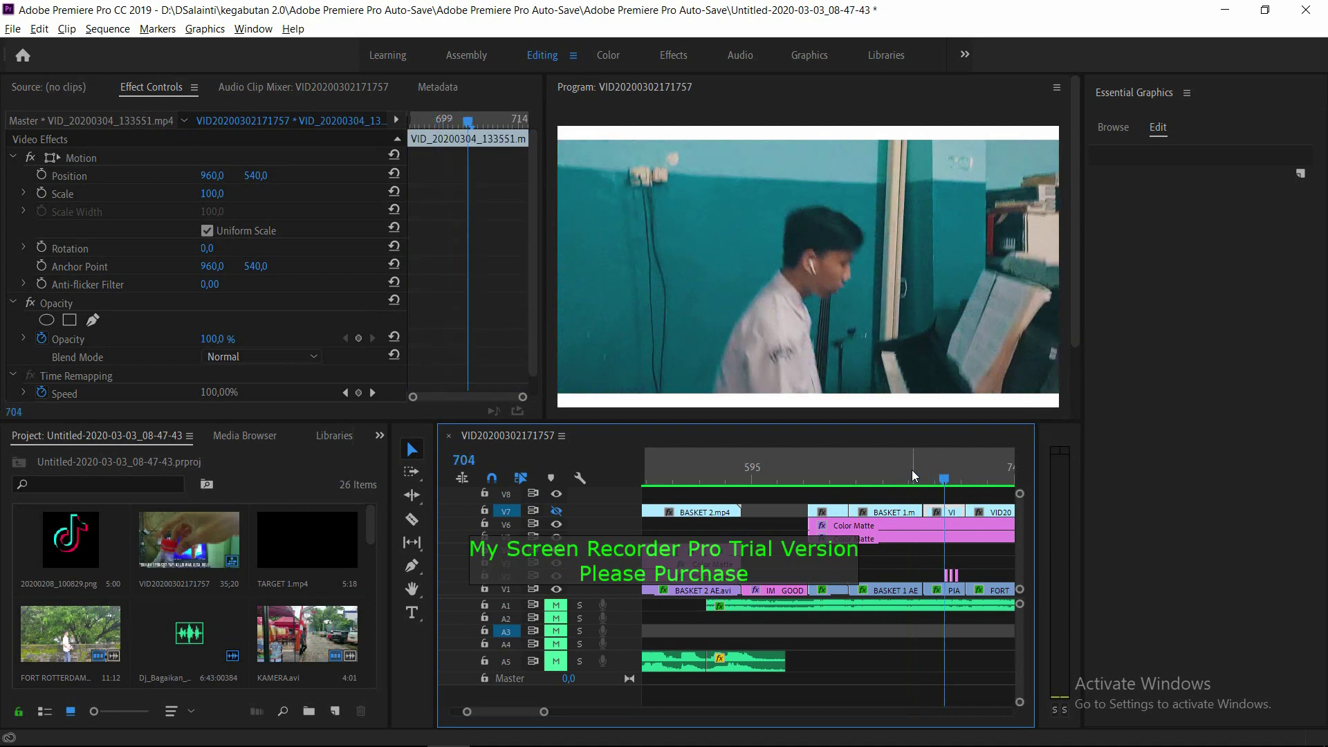
Step back across the cut from the piano clip at frame 704 to the basketball shot at frame 691
key(Left)
key(Left)
key(Left)
key(Left)
key(Left)
key(Left)
key(Left)
key(Left)
key(Left)
key(Left)
key(Left)
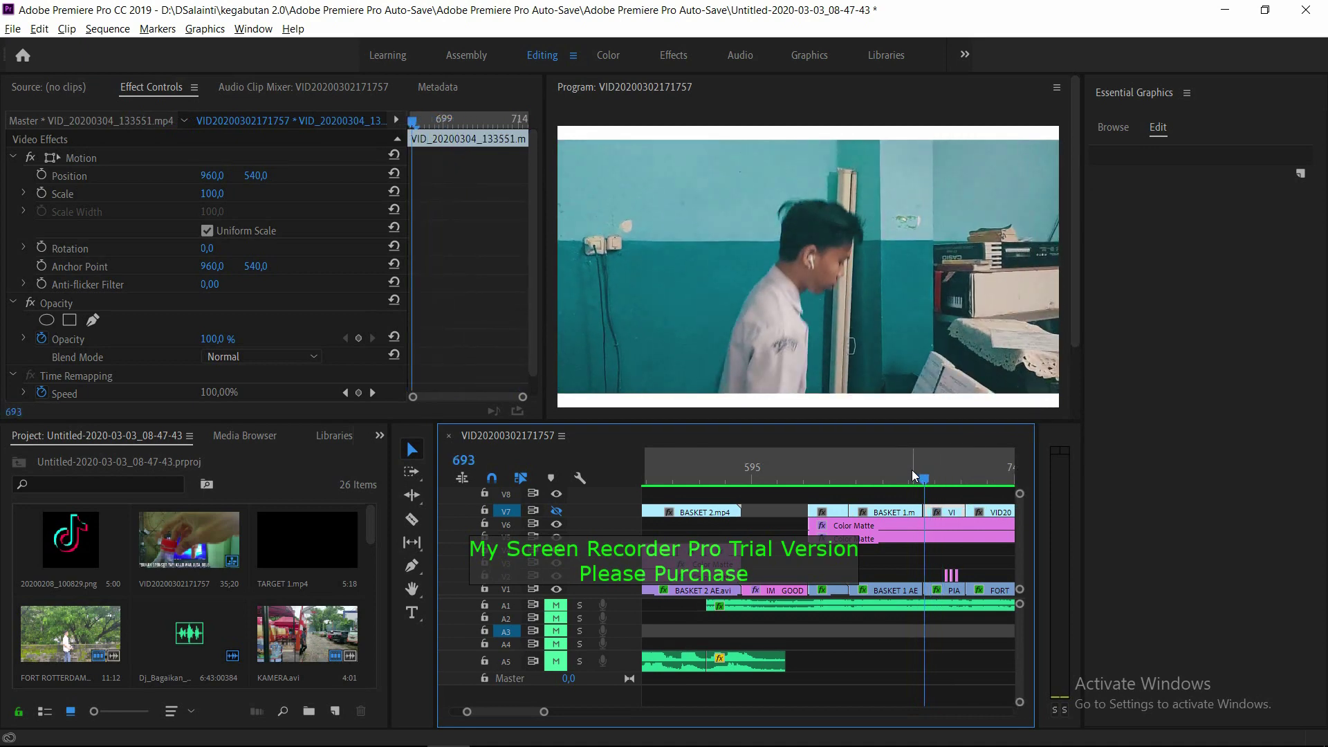
key(Left)
key(Left)
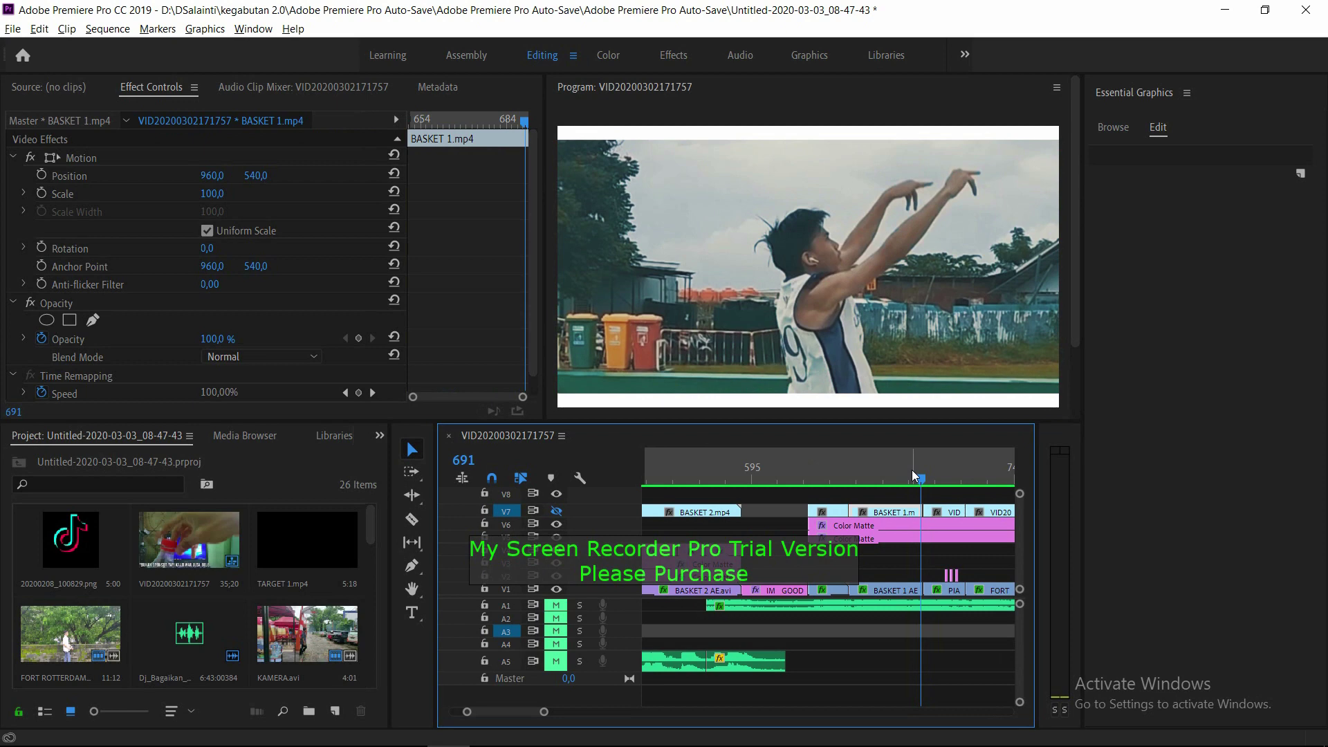
Play on into the BASKET 2 clip and step through the ball throw to frame 803
key(space)
drag(544, 710, 562, 707)
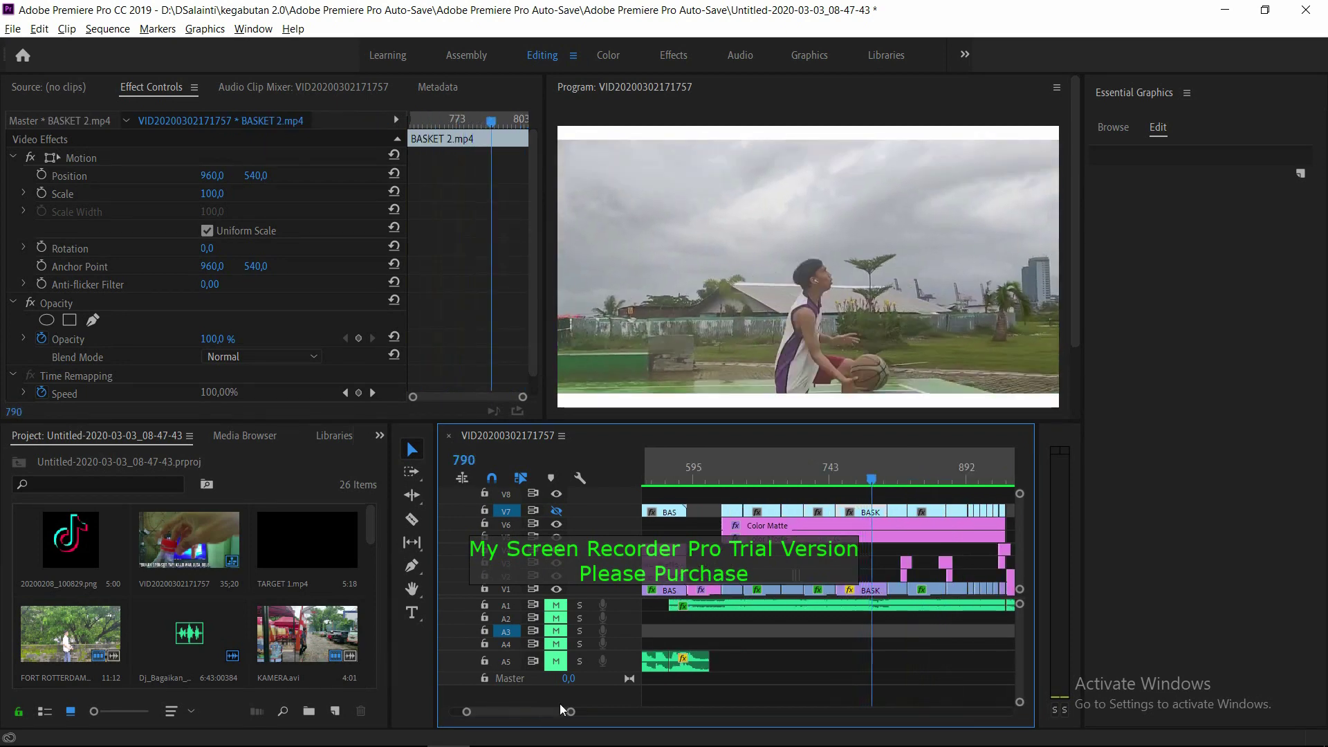
key(Right)
key(Right)
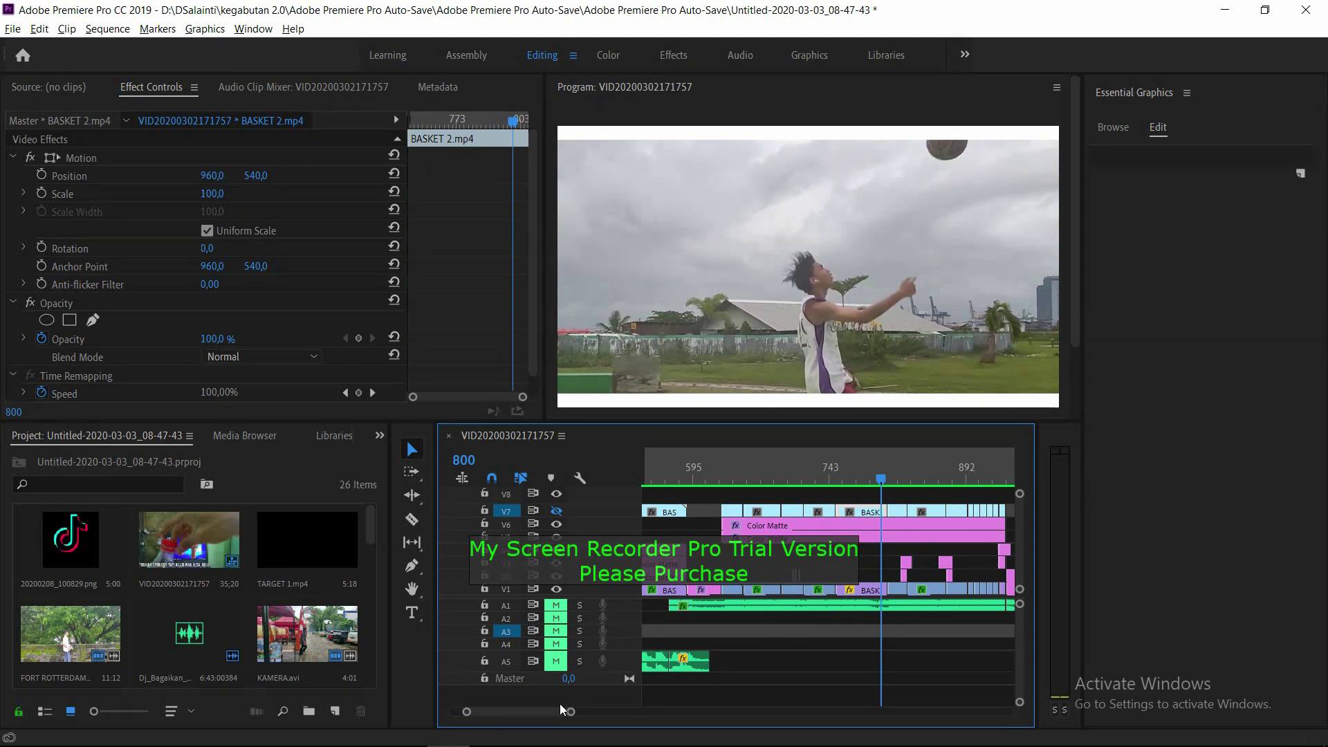
key(Right)
key(Right)
key(Right)
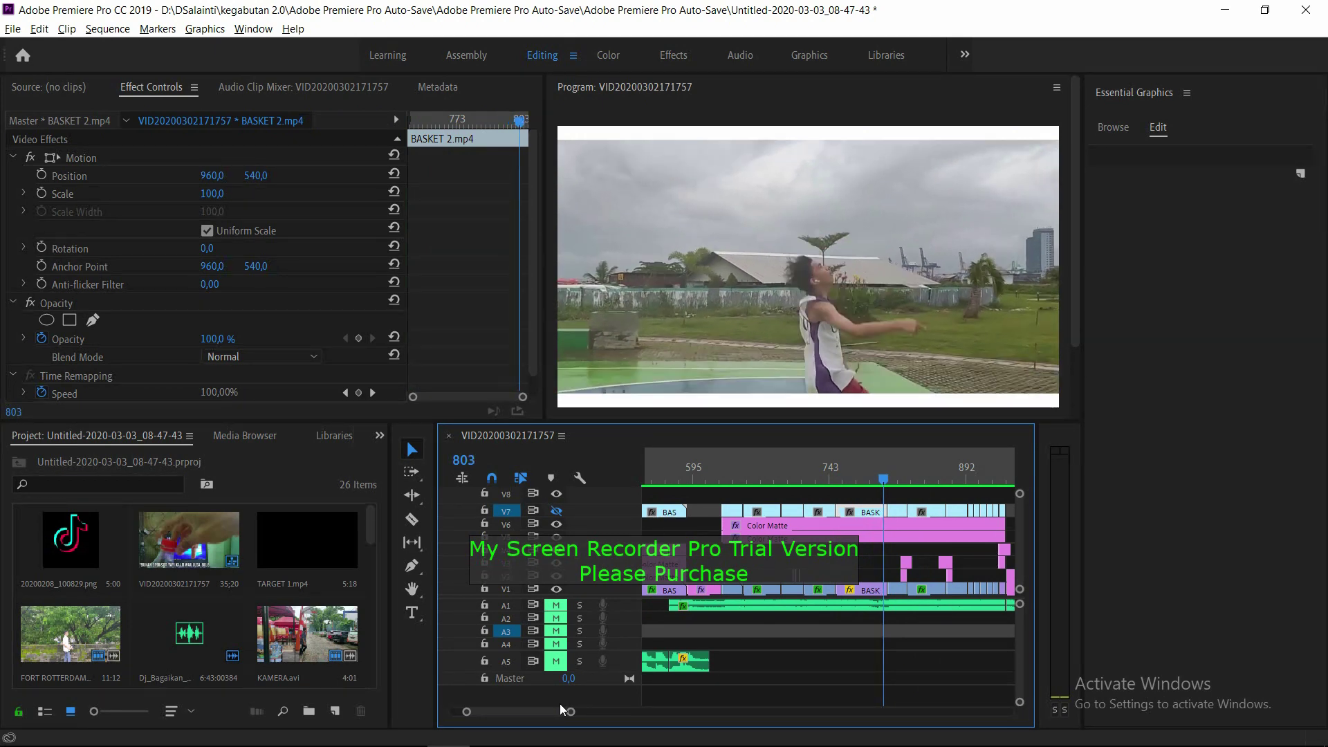
Advance through the following match cuts from frame 803 to the jumping clip under the trees at frame 917
key(Right)
key(Right)
key(Right)
key(Right)
key(Right)
key(Right)
key(Right)
key(Right)
key(Right)
key(Right)
key(Right)
key(Right)
key(Right)
key(Right)
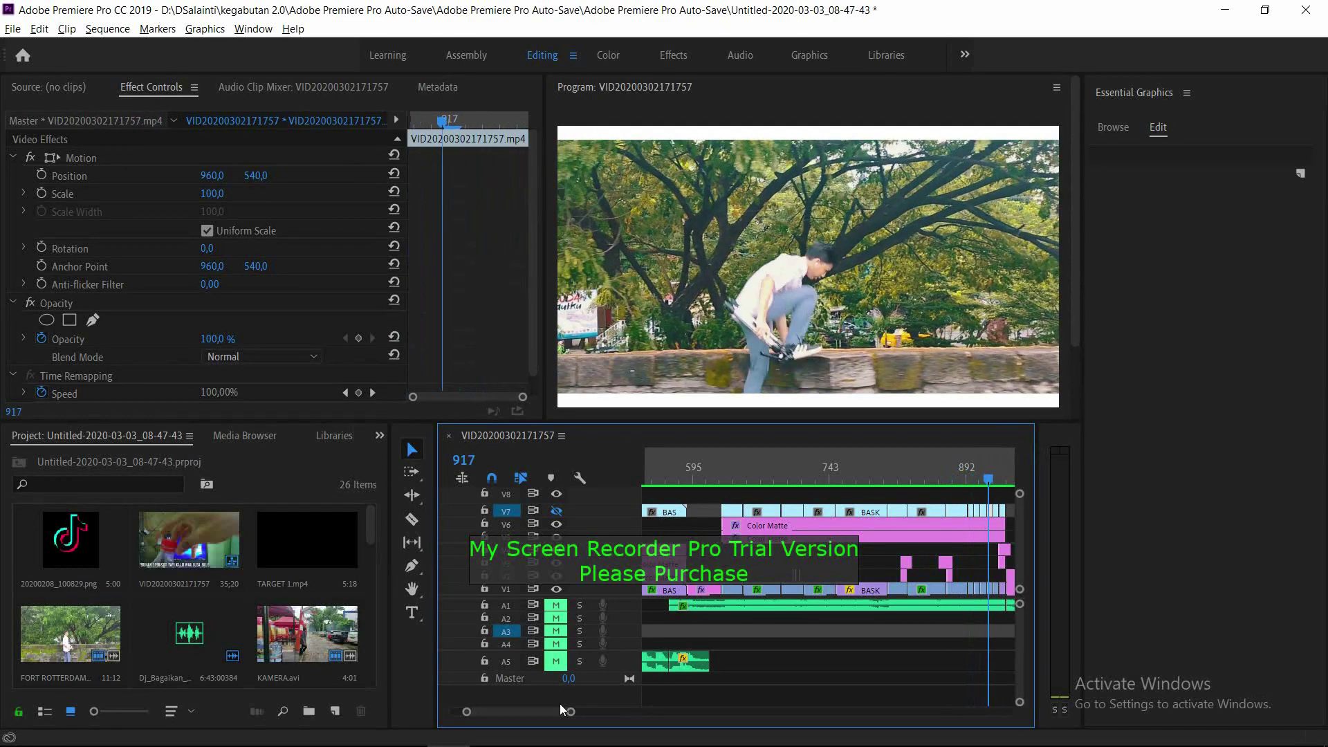
Step back through the rapid match cuts from frame 917 to the BASKET 1 clip at frame 906
key(Left)
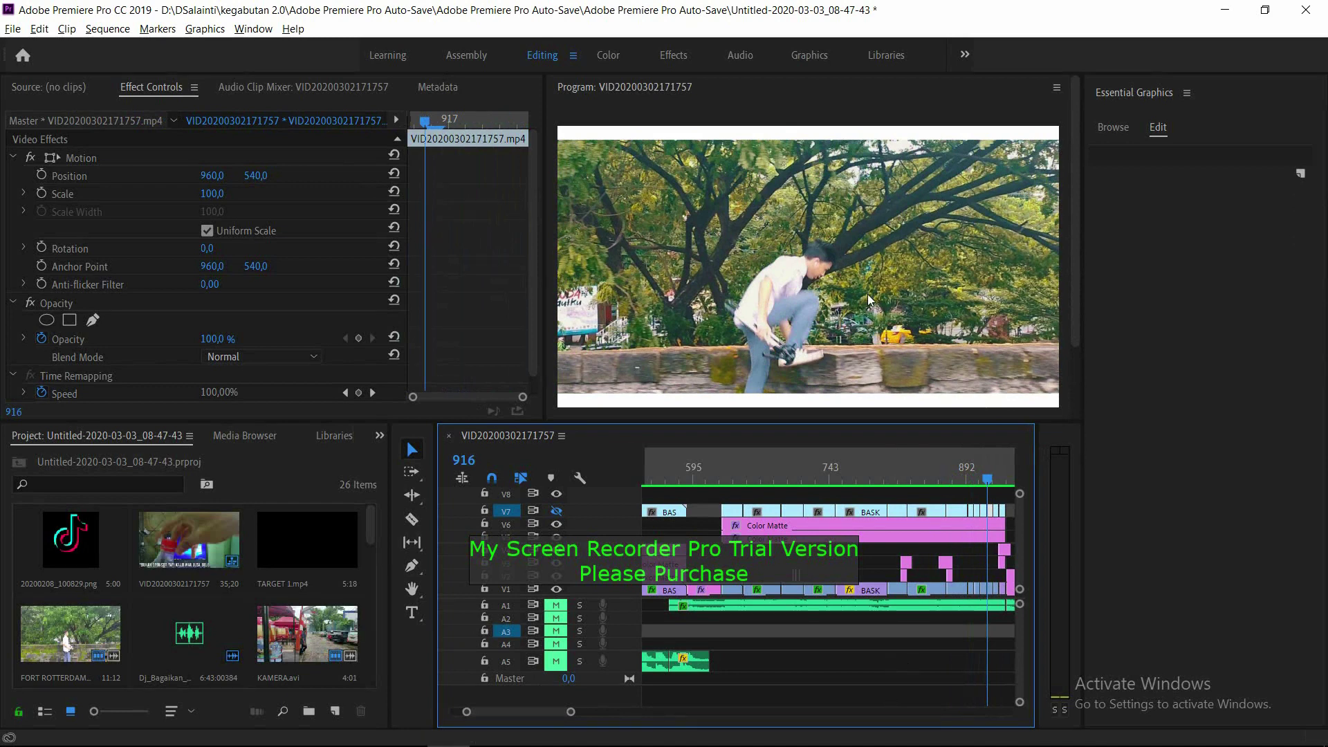
key(Left)
key(Left)
key(Left)
key(Left)
key(Left)
key(Left)
key(Left)
key(Left)
key(Left)
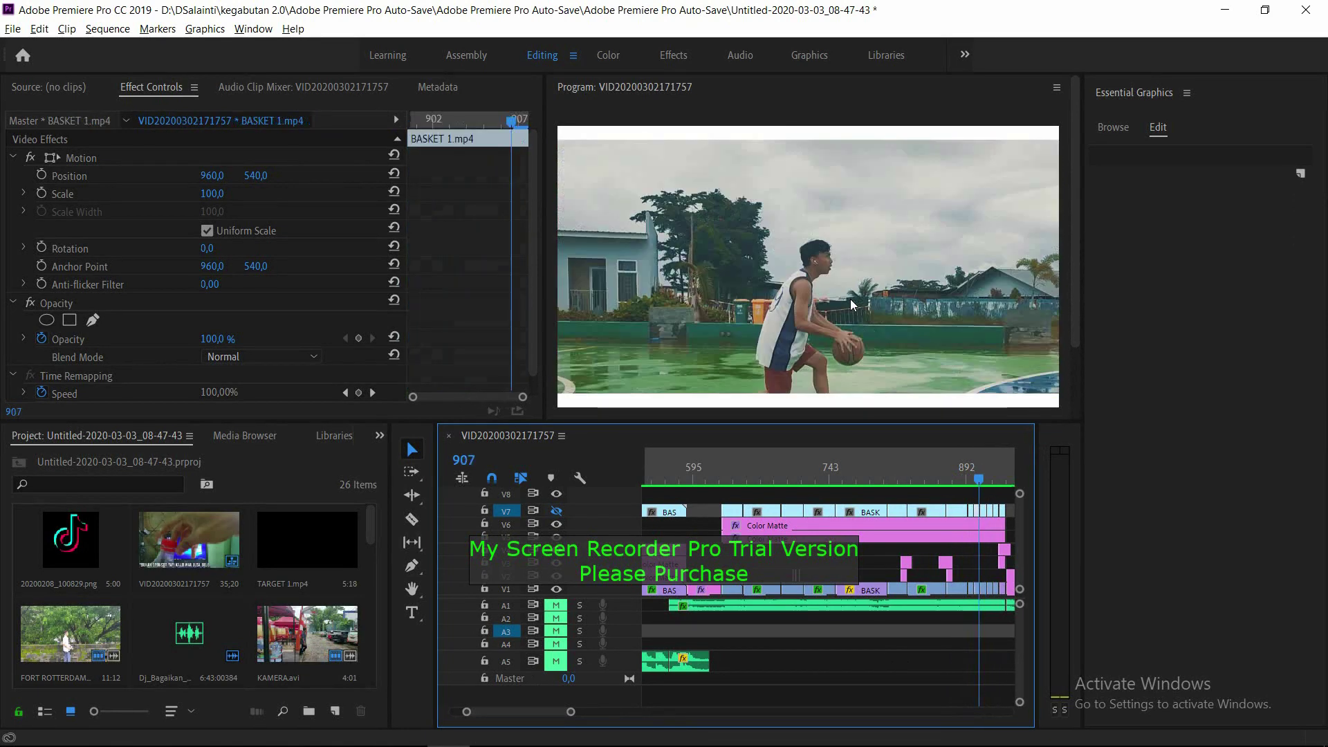
key(Left)
key(Left)
key(Left)
key(Left)
key(Left)
key(Left)
key(Left)
key(Left)
key(Left)
key(Left)
key(Left)
key(Left)
key(Left)
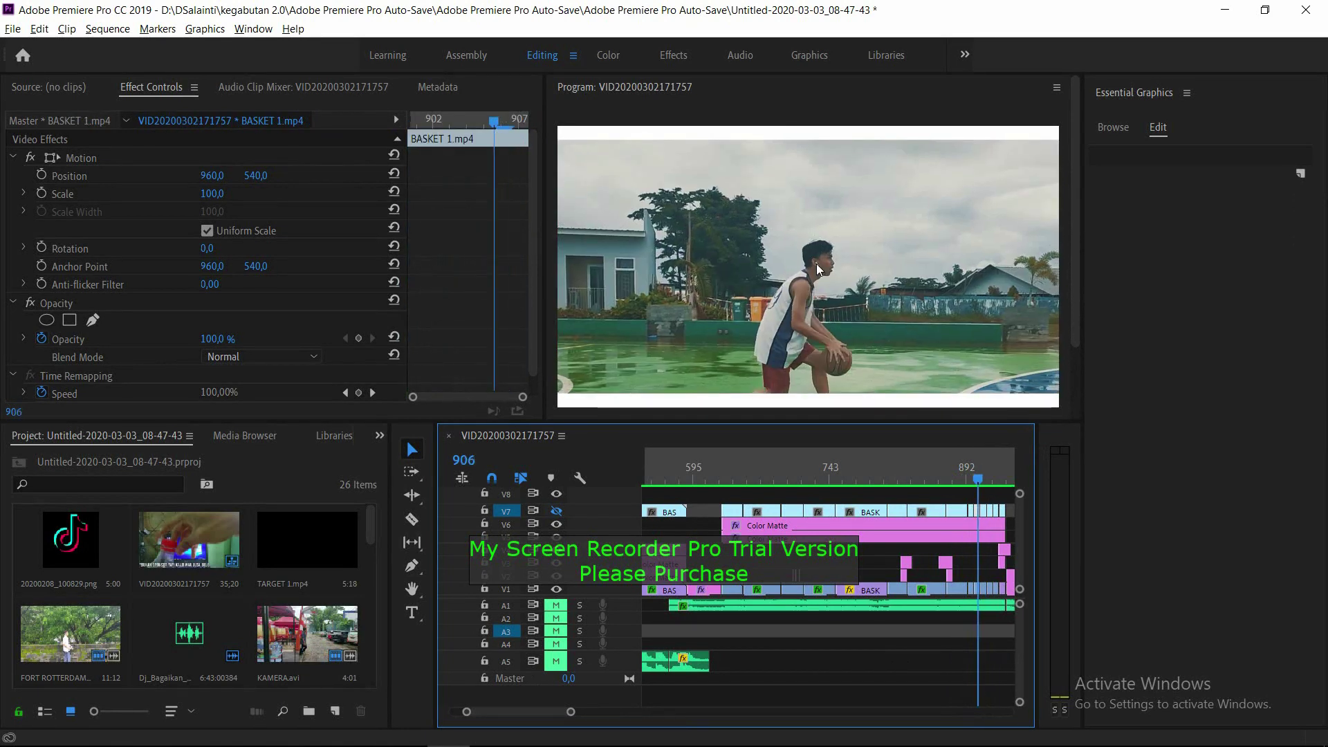
Step forward from the BASKET 1 clip at frame 906 to the football kick clip at frame 913
key(Right)
key(Right)
key(Right)
key(Right)
key(Right)
key(Right)
key(Right)
key(Right)
key(Right)
key(Right)
key(Right)
key(Right)
key(Right)
key(Right)
key(Right)
key(Right)
key(Right)
key(Right)
key(Right)
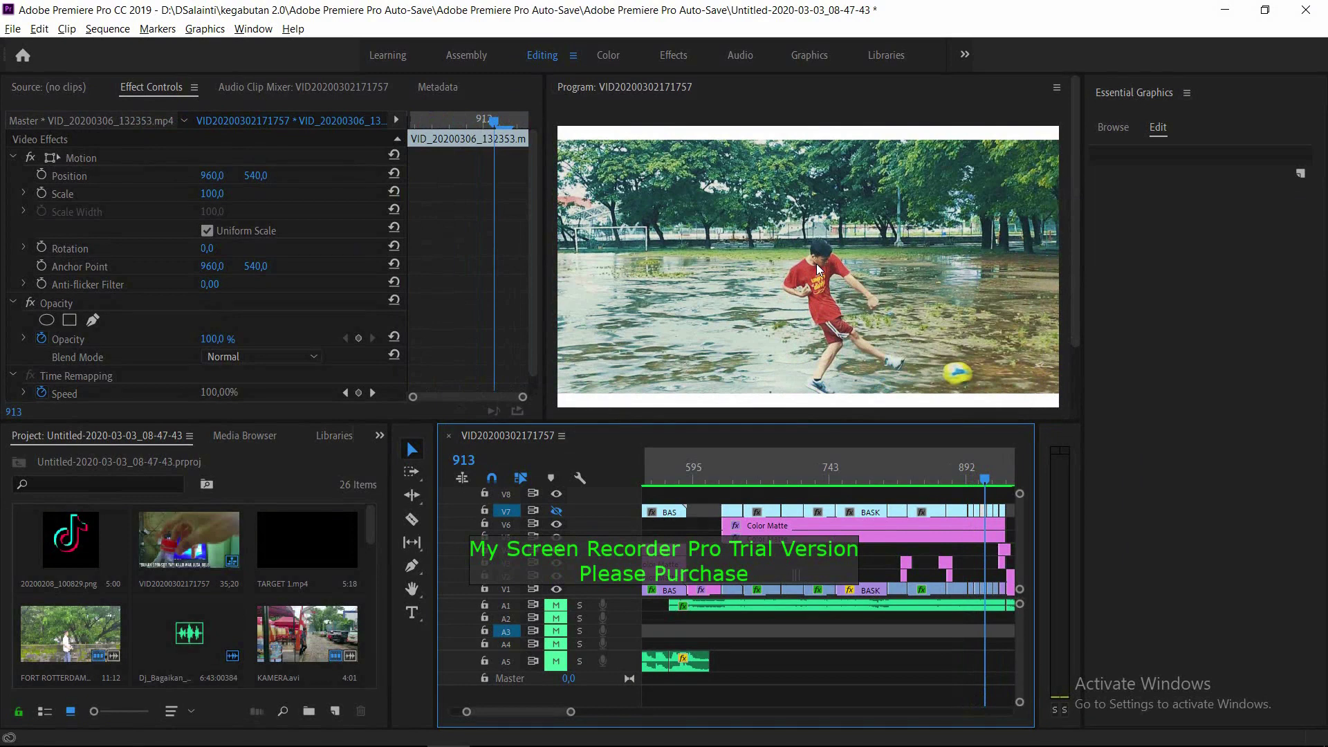
Continue from the football clip through the jumping shots to the BASKET 2 clip at frame 930
key(shift+Right)
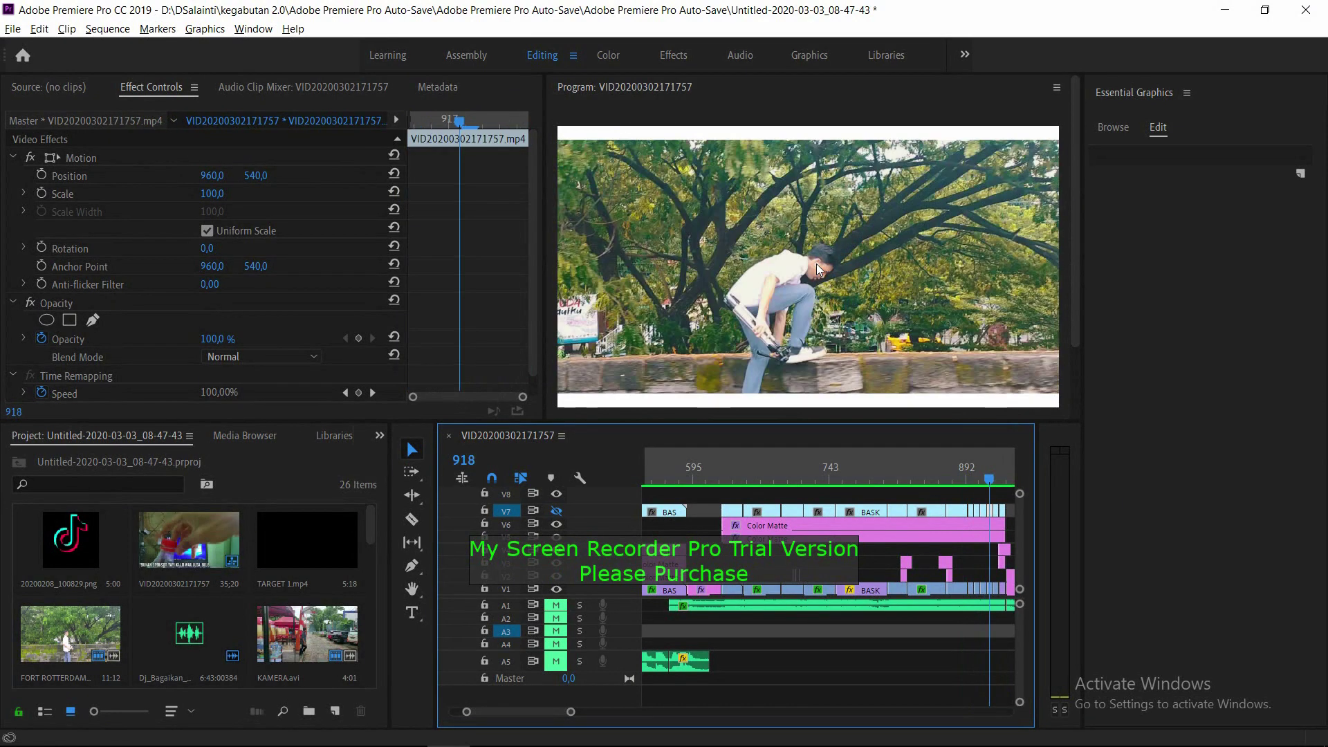
key(Right)
key(Right)
key(Right)
key(Right)
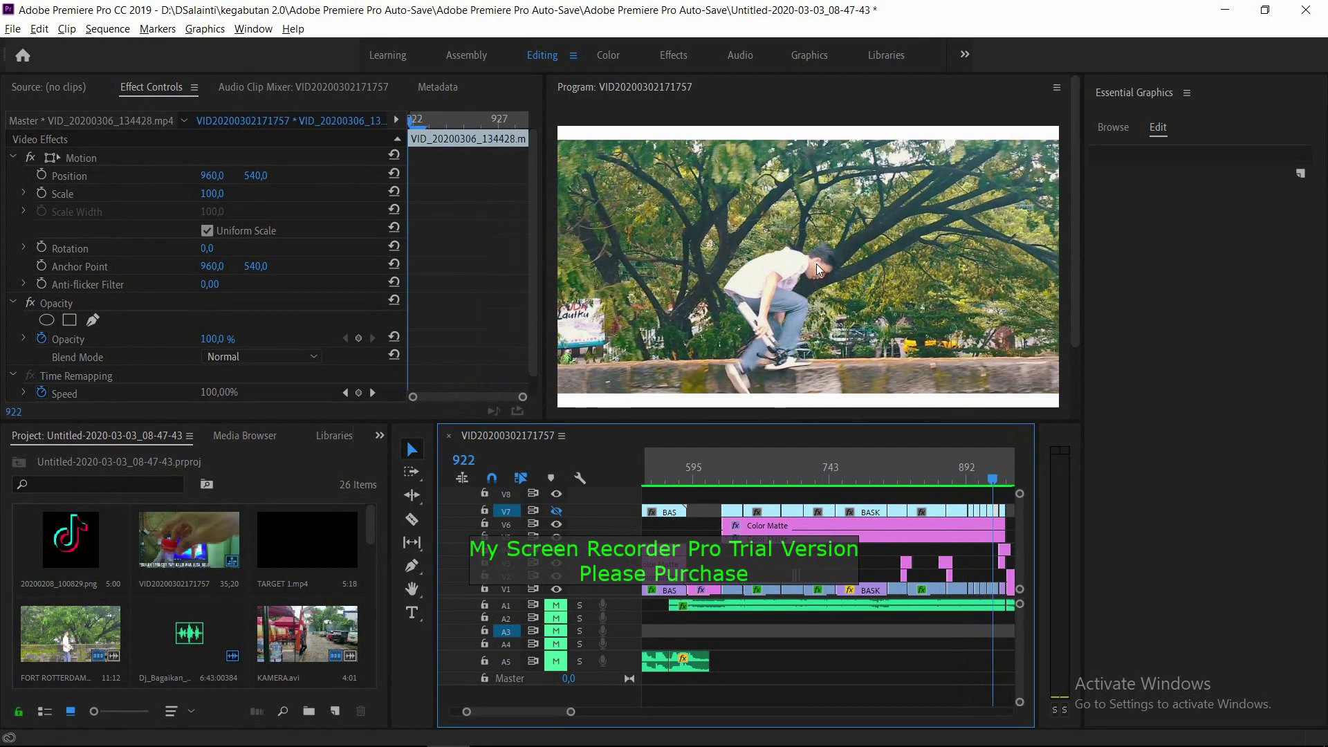
key(Right)
key(Right)
key(Right)
key(Right)
key(Right)
key(Right)
key(Right)
key(Right)
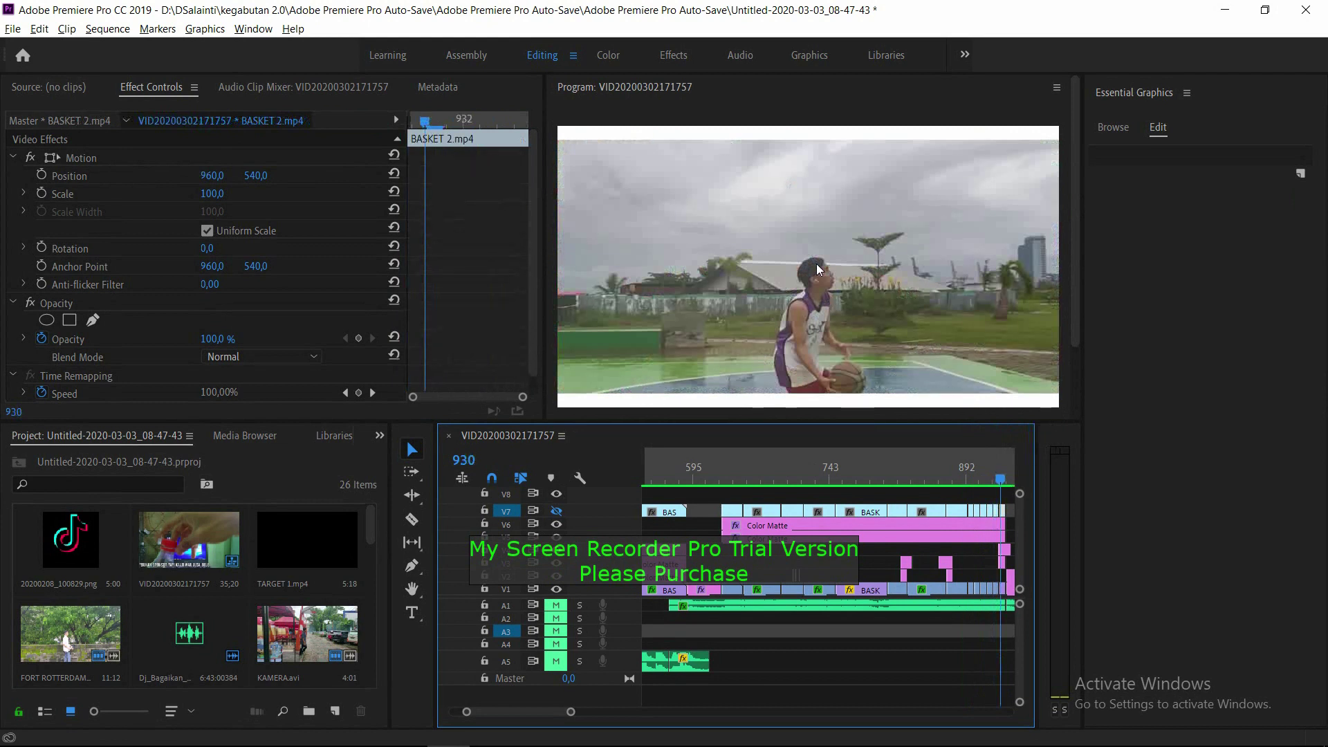
Step through the final BASKET 2 shot to the FOLLOW MY INSTAGRAM title at frame 943
key(Right)
key(Right)
key(Right)
key(Right)
key(Right)
key(Right)
key(Right)
key(Right)
key(Right)
key(Right)
key(Right)
key(Right)
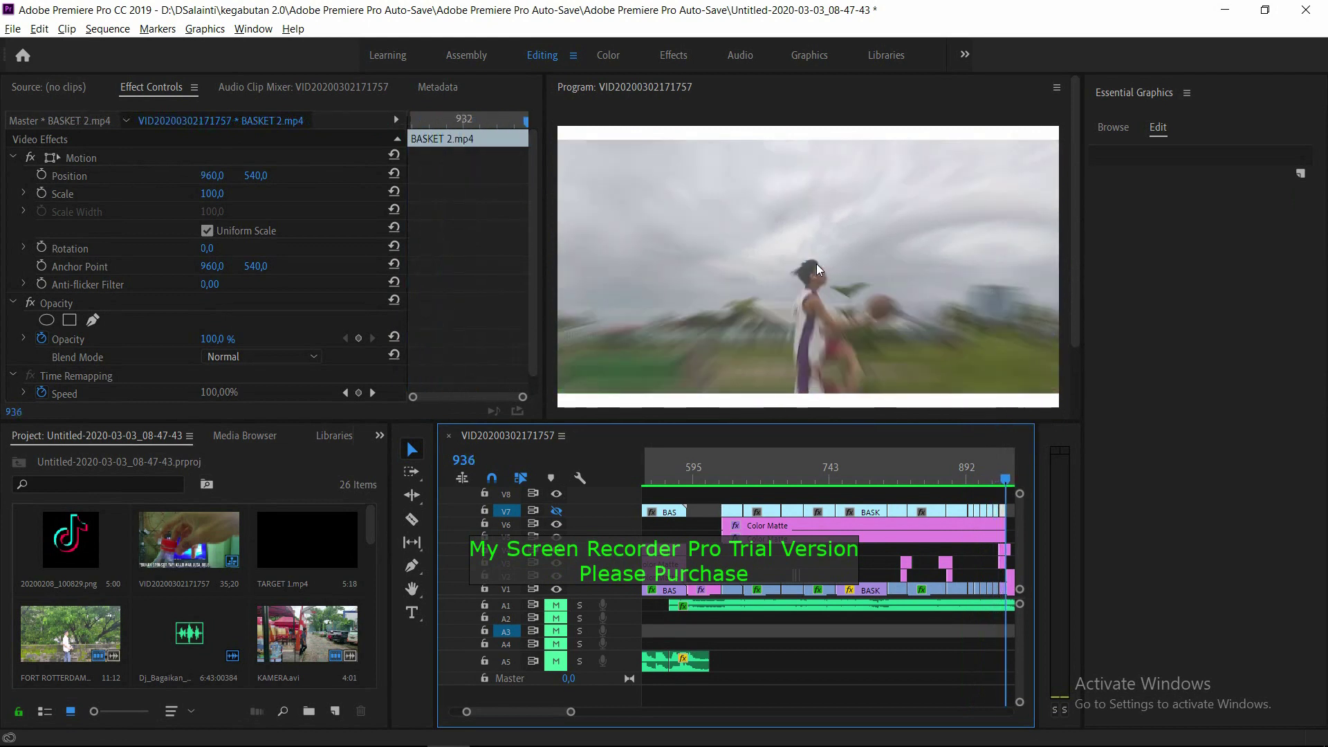
key(Right)
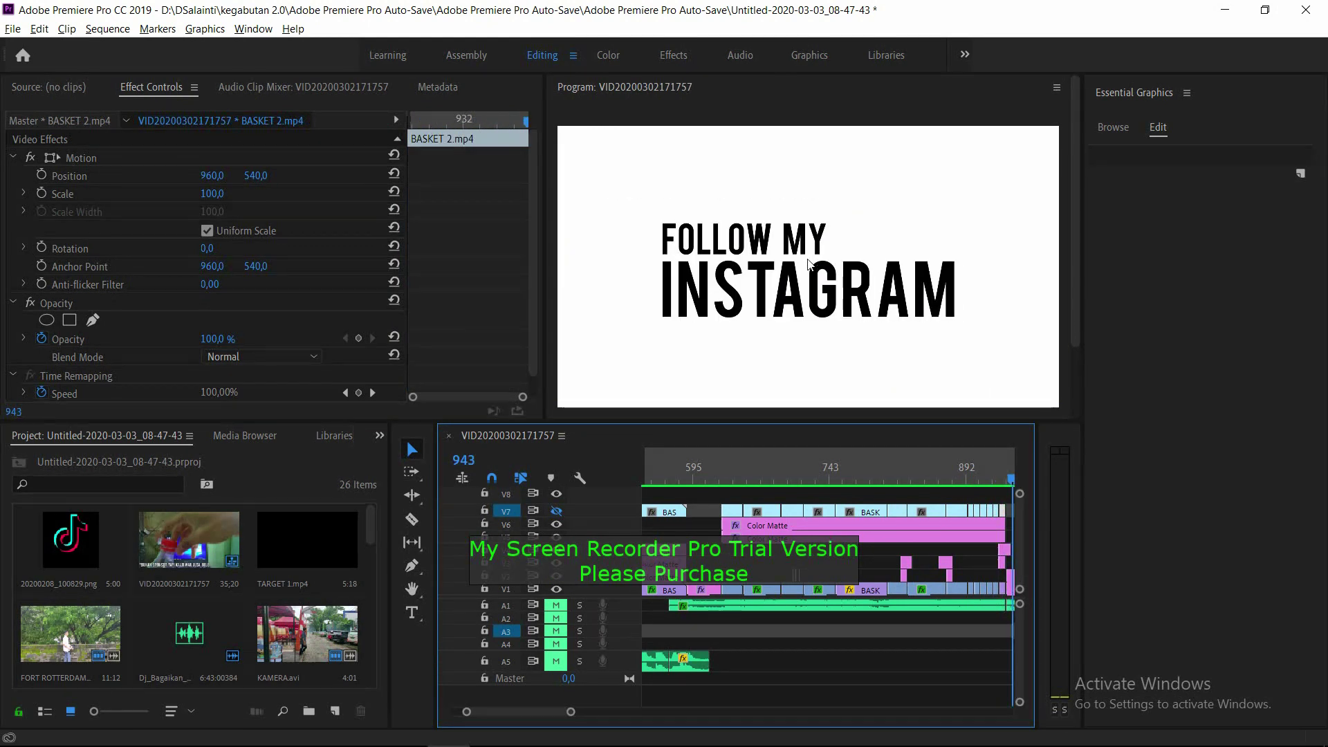
drag(572, 712, 623, 712)
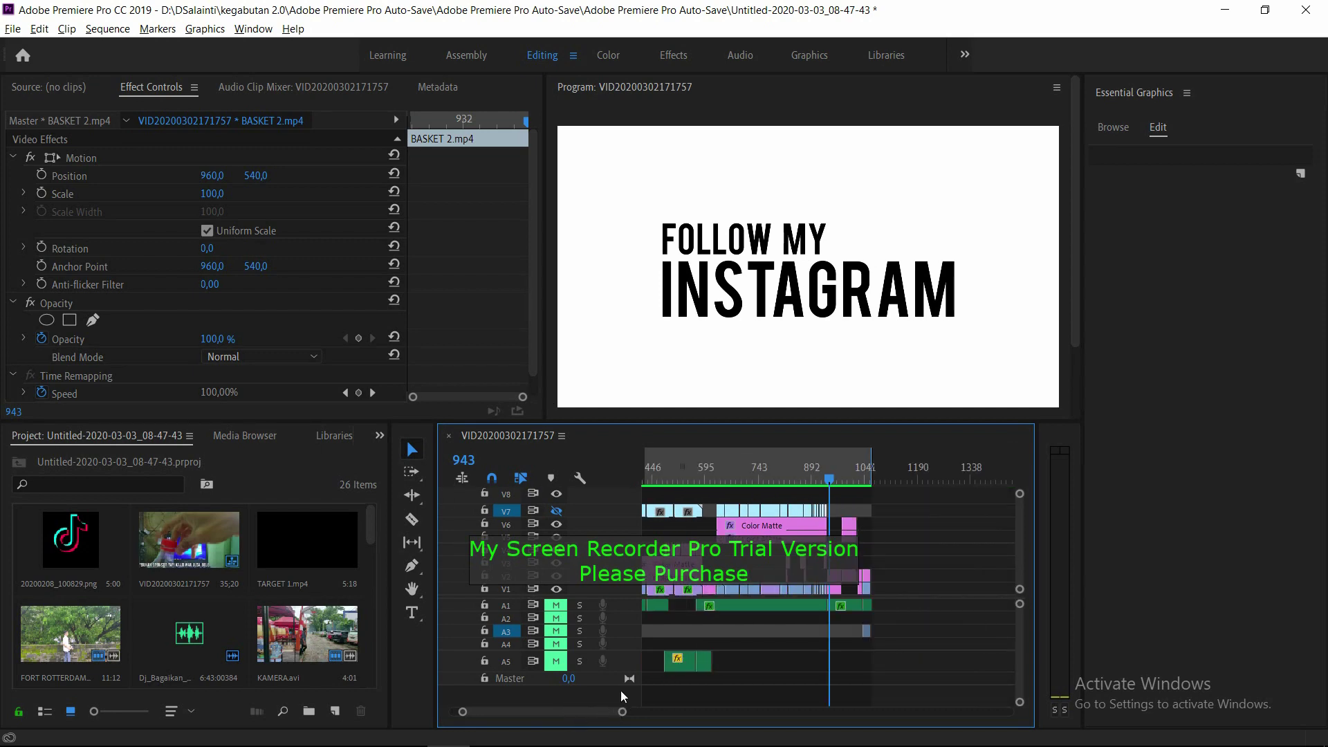